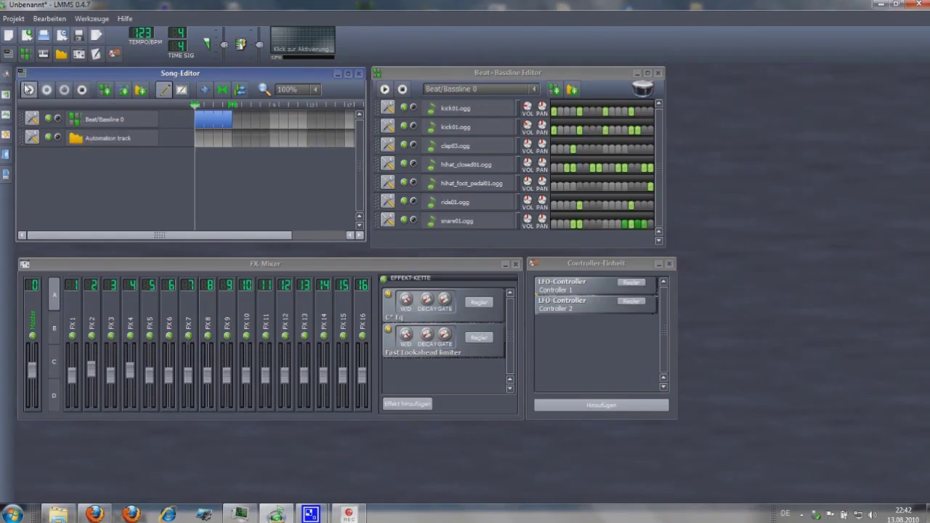
Start playback and drag the wood01.ogg sample into the Beat+Bassline Editor as a new track
left_click(29, 88)
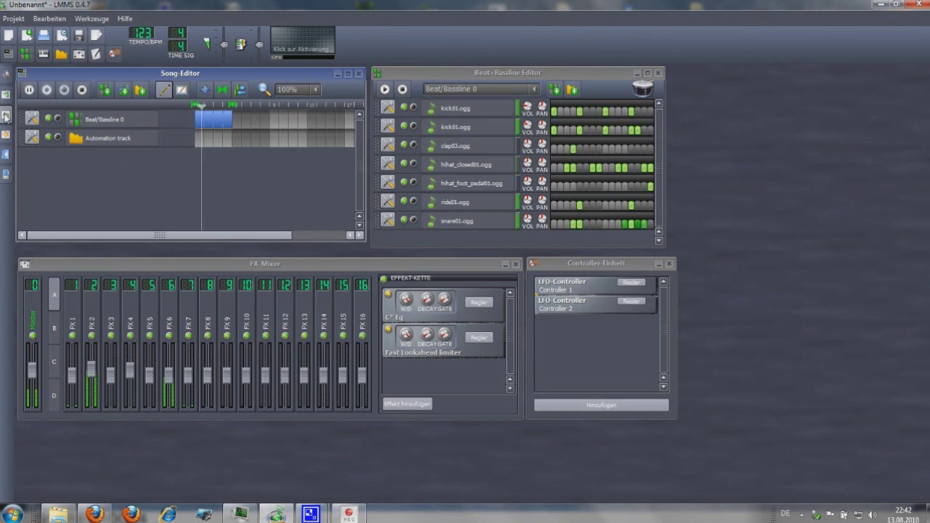
left_click(5, 117)
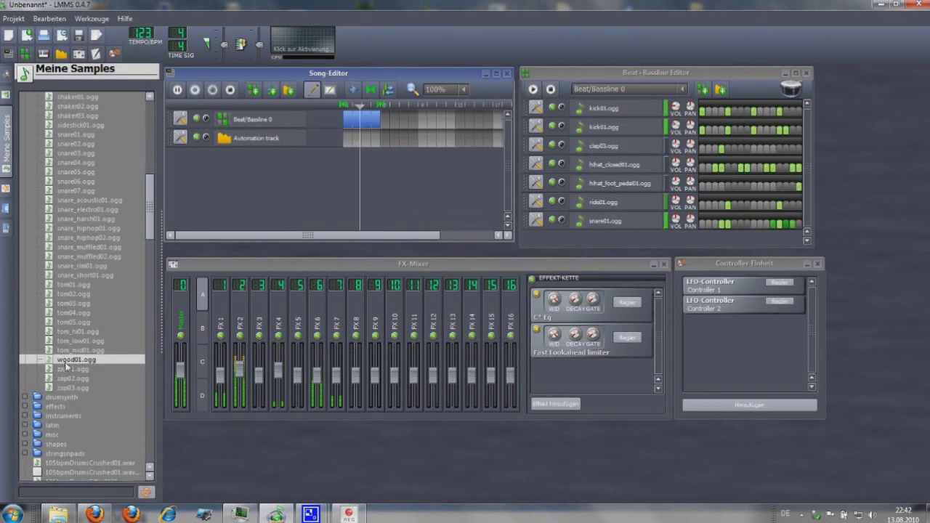
mouse_move(66, 361)
left_mouse_down()
mouse_move(518, 273)
mouse_move(566, 243)
left_mouse_up()
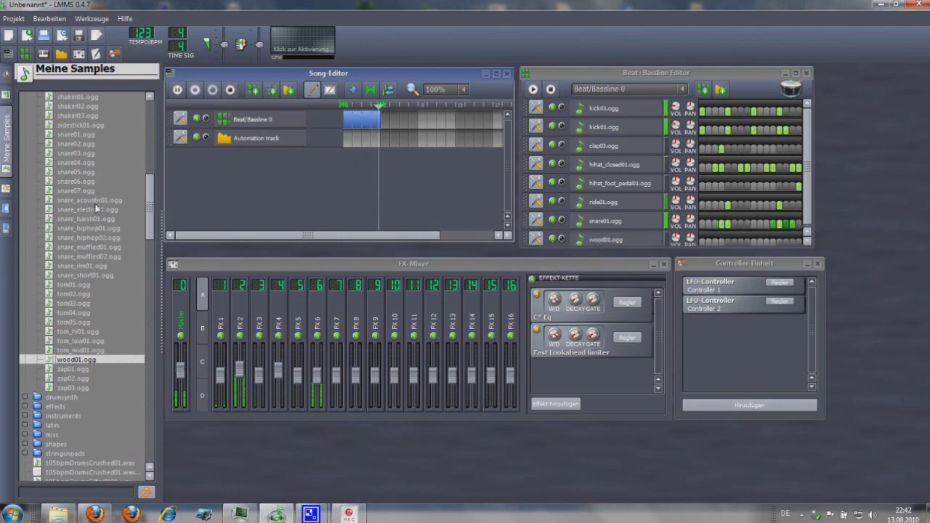
left_click(7, 138)
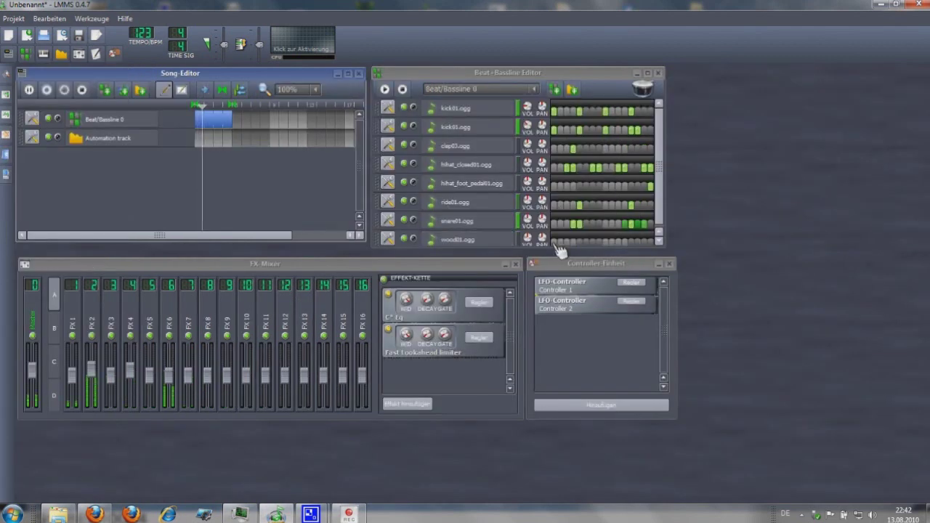
Place three wood01.ogg hits in the beat pattern and enlarge the editor to show all steps
left_click(605, 242)
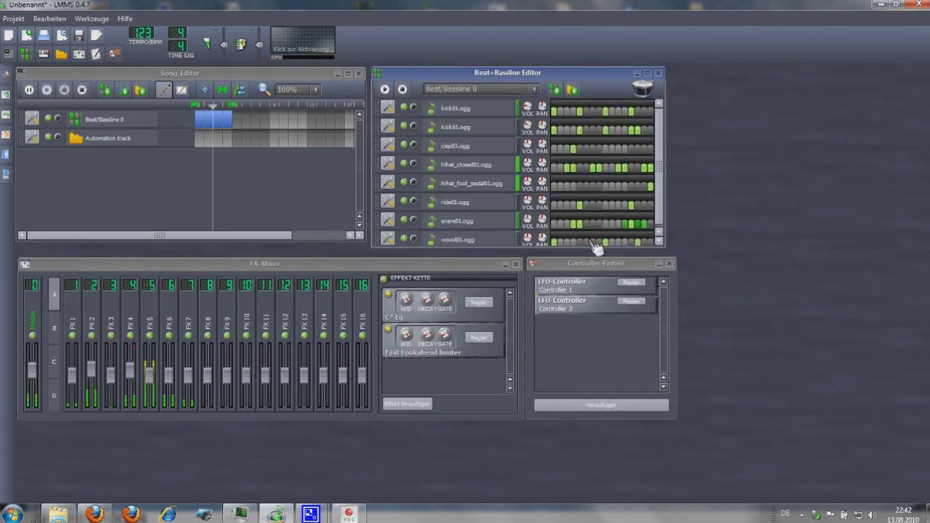
left_click(637, 242)
left_click(586, 242)
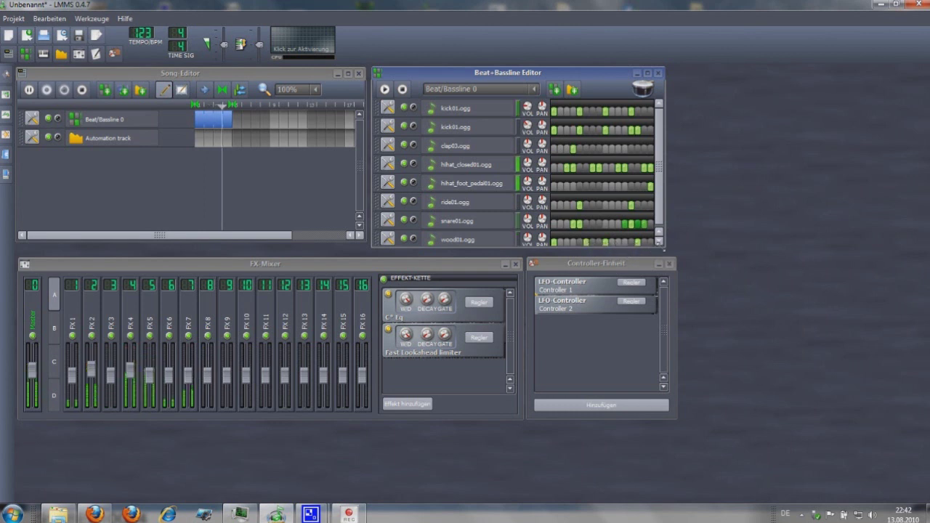
left_click_drag(667, 248, 687, 274)
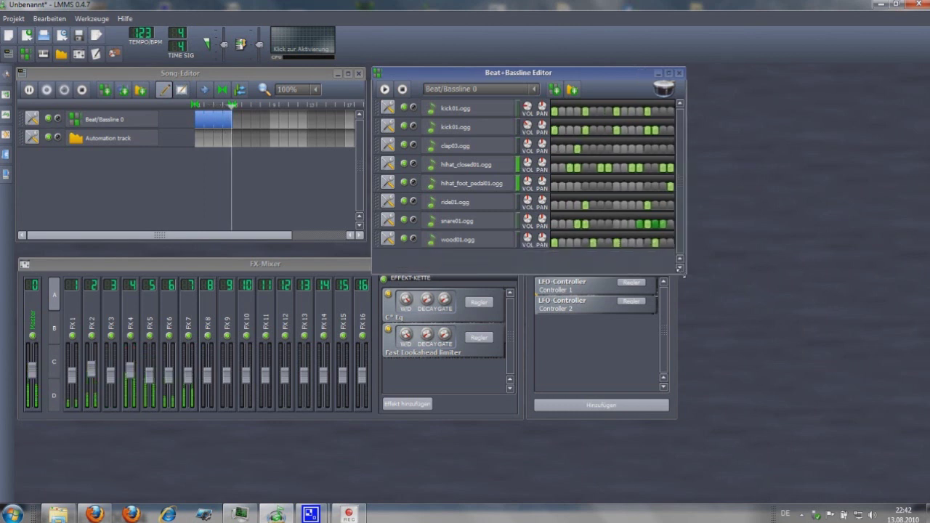
With the wood01.ogg instrument open, add LFO Controller 3 and enter a value for one of its knobs
left_click(487, 246)
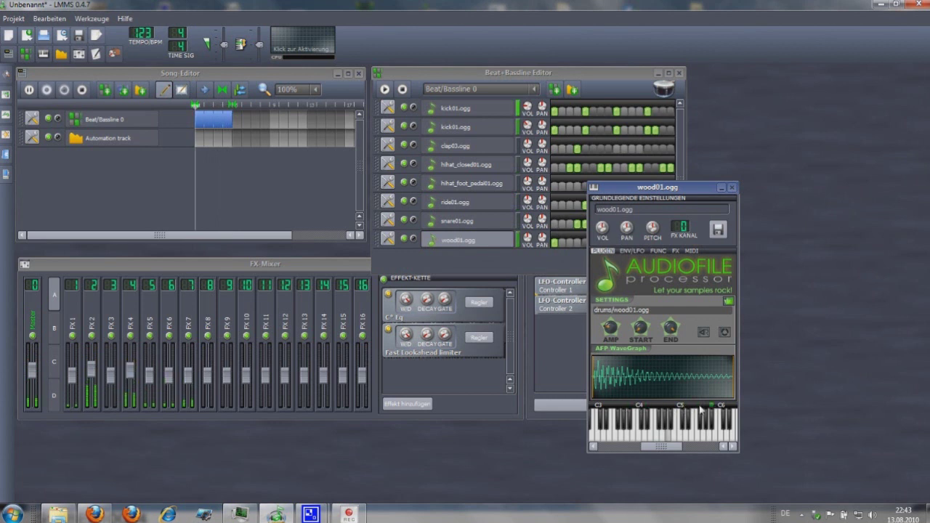
left_click(566, 362)
left_click(574, 404)
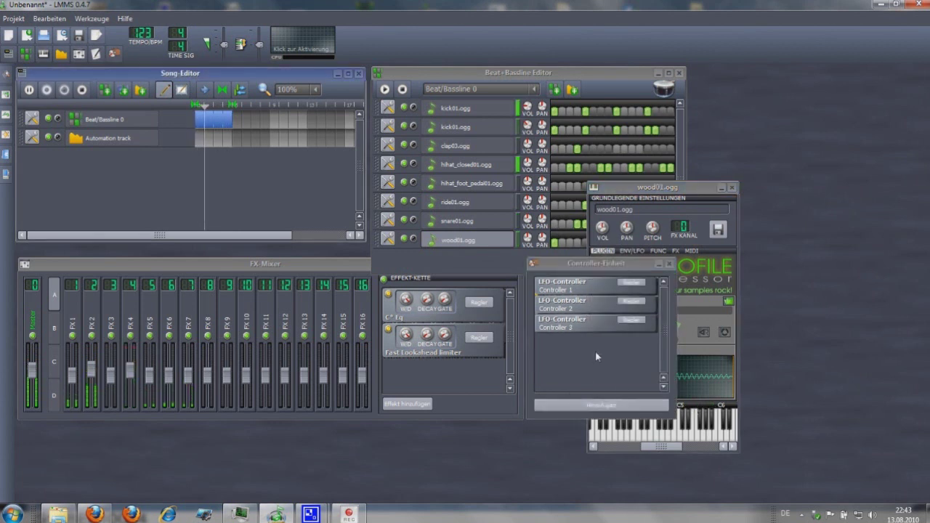
left_click(631, 319)
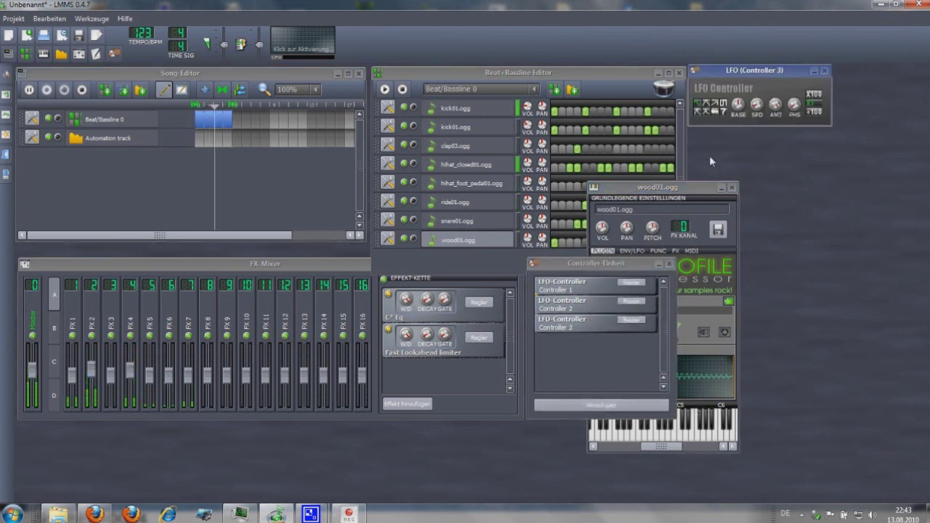
double_click(776, 105)
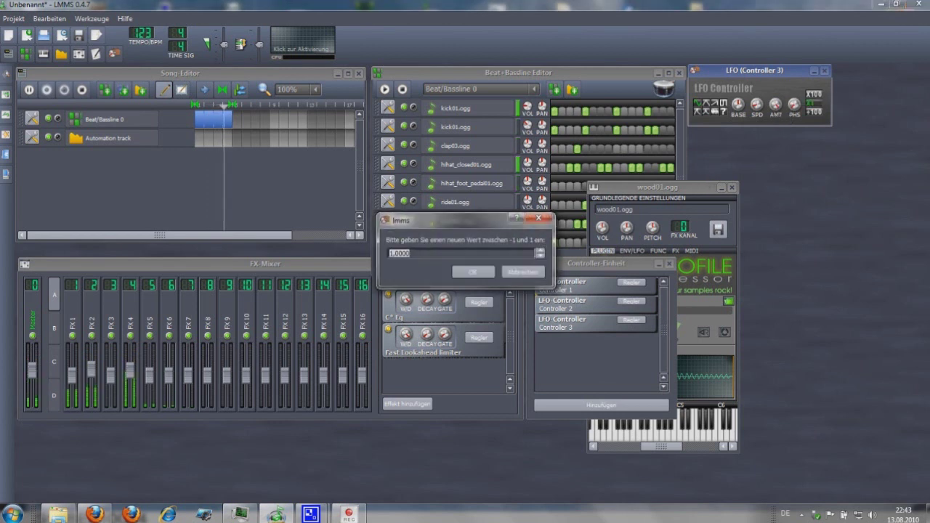
key("Escape")
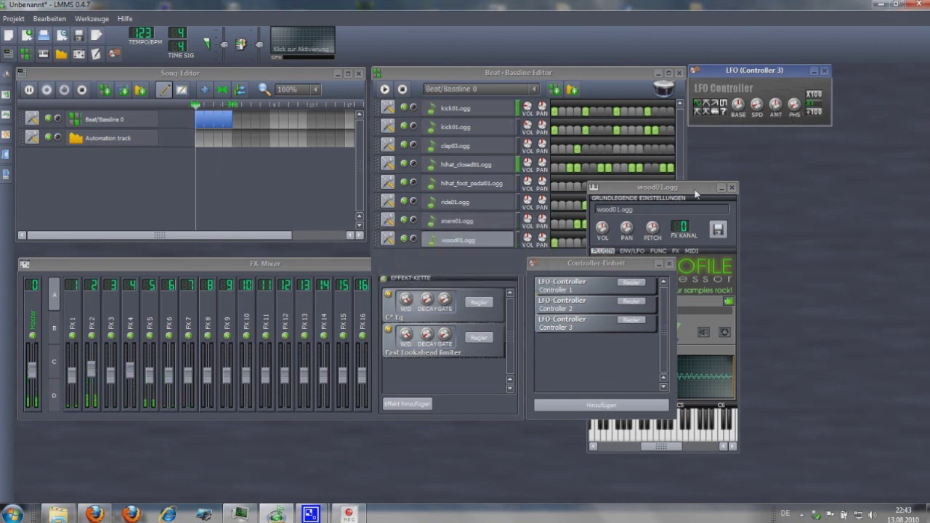
left_click(682, 366)
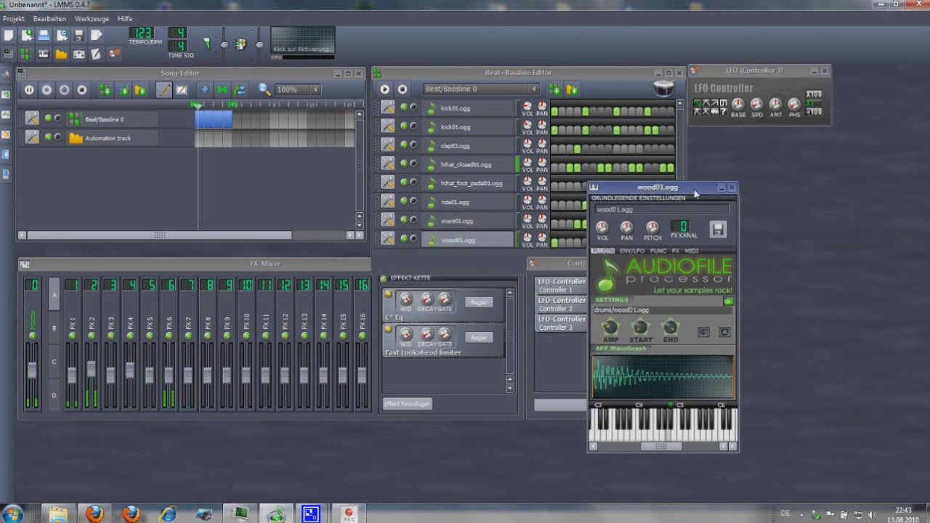
Connect wood01.ogg's base note to Controller 3 and set the LFO amount to 0.22
right_click(671, 406)
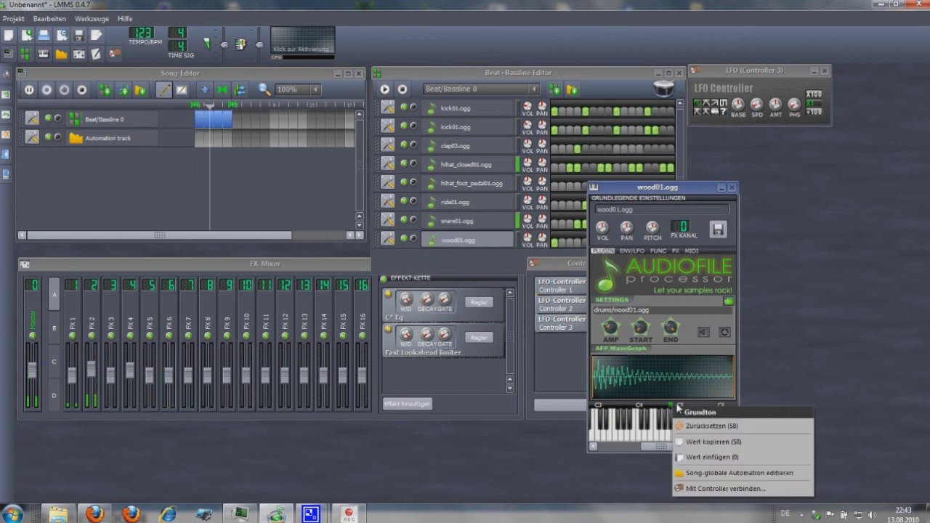
left_click(705, 488)
left_click(512, 254)
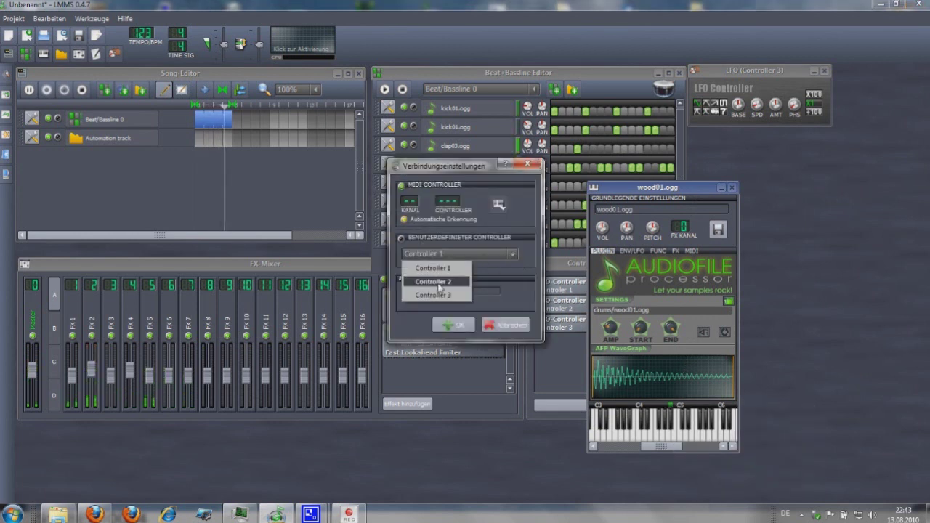
left_click(432, 292)
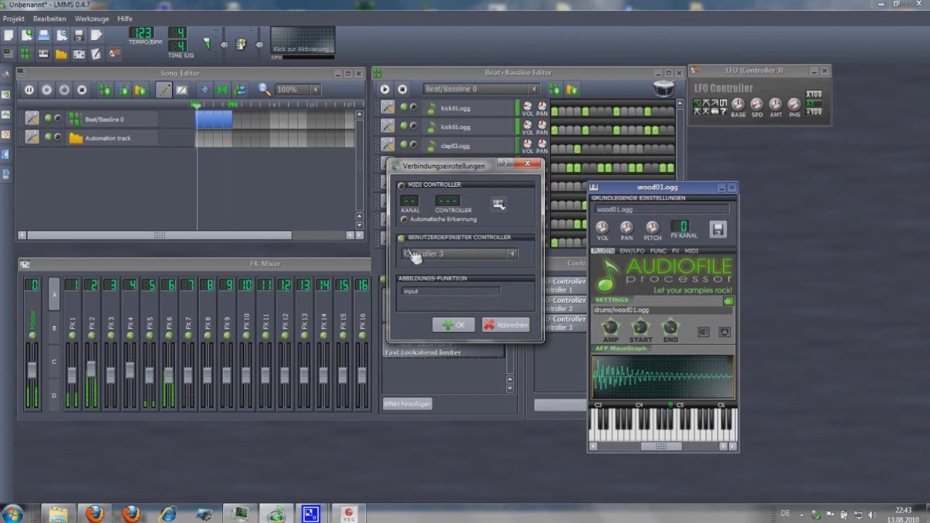
left_click(455, 324)
left_click_drag(722, 71, 727, 74)
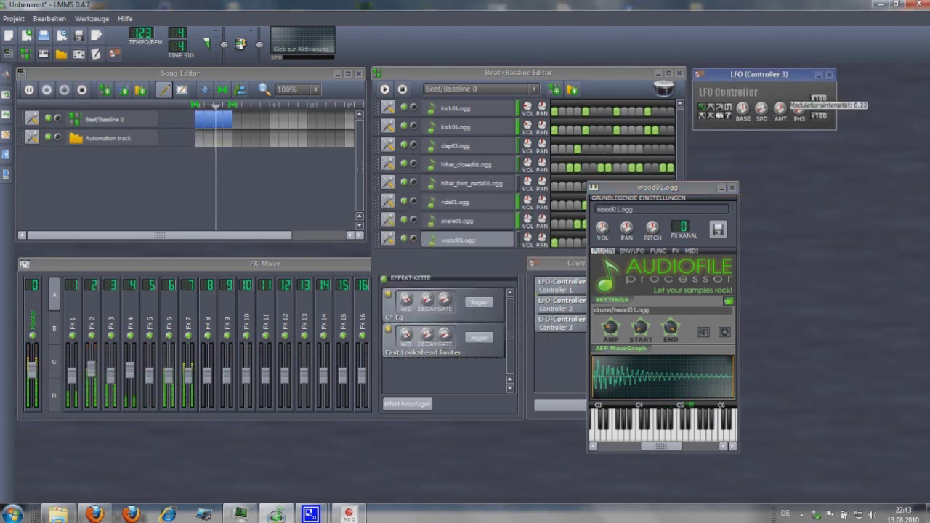
Tempo-sync LFO Controller 3's speed, first to eighth notes, then to half notes
right_click(761, 109)
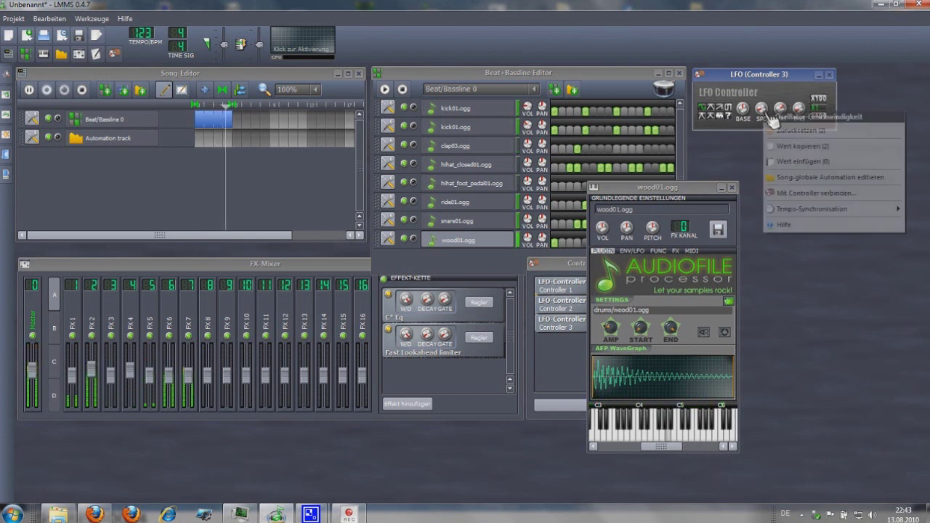
mouse_move(813, 208)
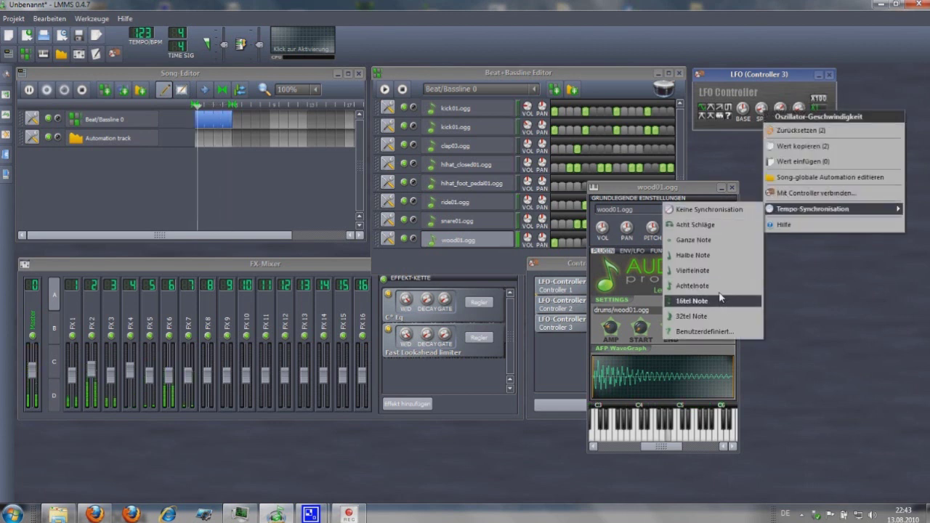
left_click(715, 286)
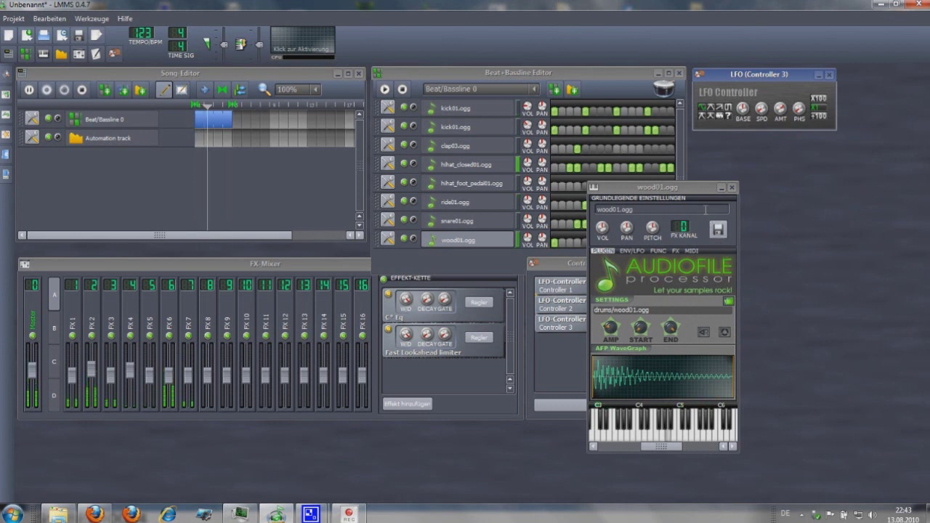
right_click(763, 112)
mouse_move(819, 207)
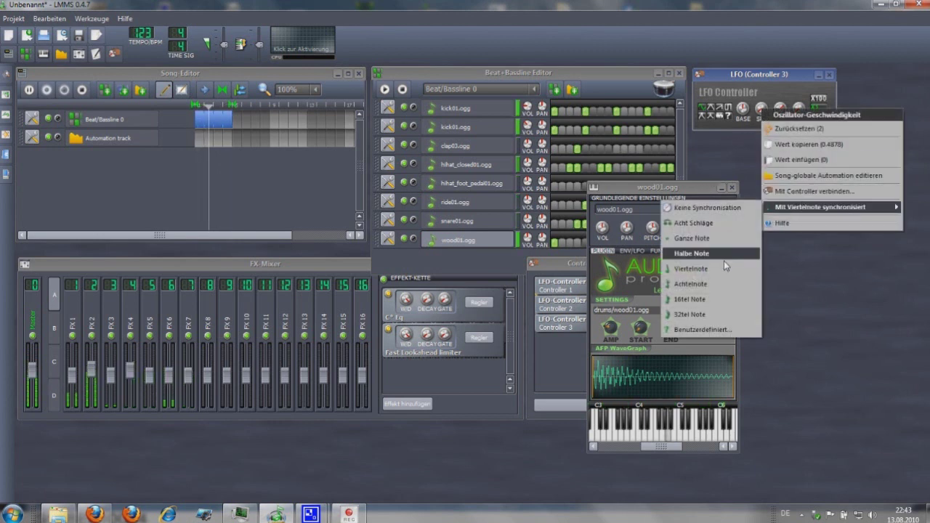
left_click(725, 256)
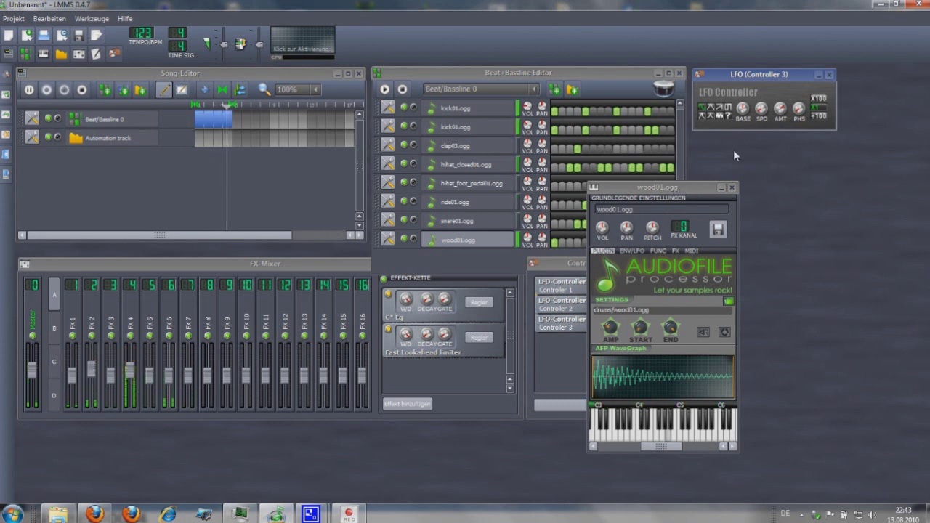
left_click(657, 250)
Enable the wood01 arpeggio, tempo-sync its time, and set its gate to 30
left_click(598, 306)
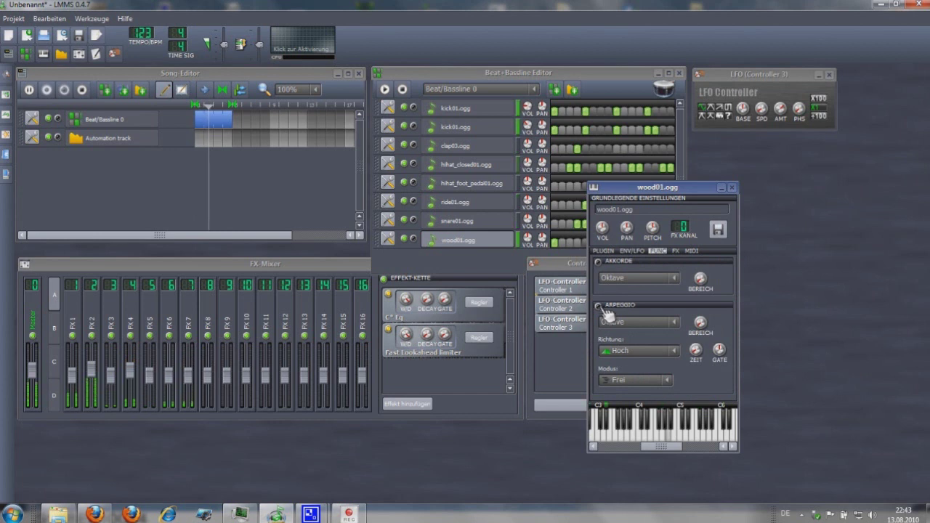
right_click(709, 359)
mouse_move(746, 449)
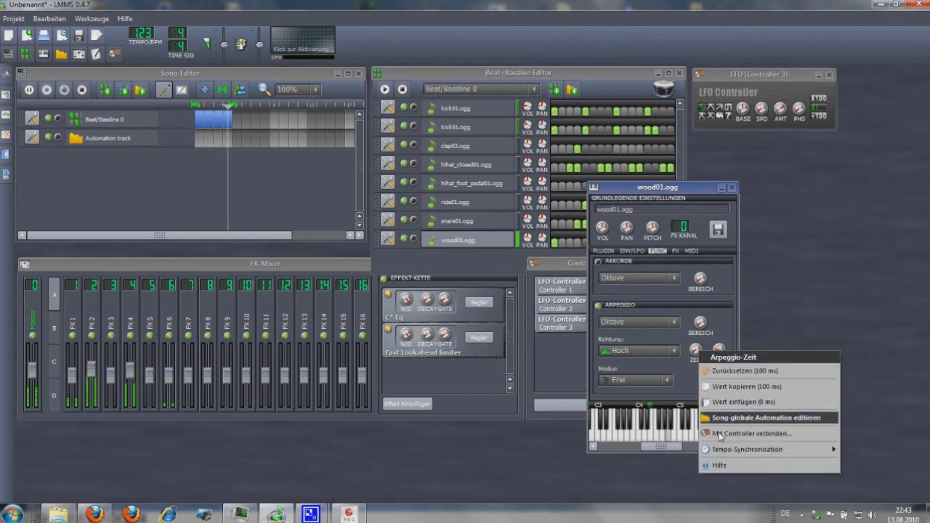
left_click(650, 482)
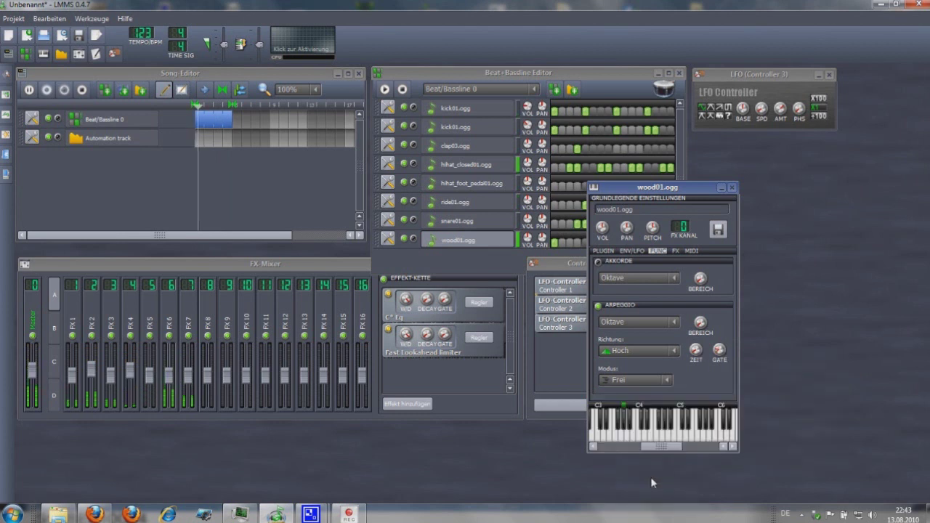
double_click(719, 351)
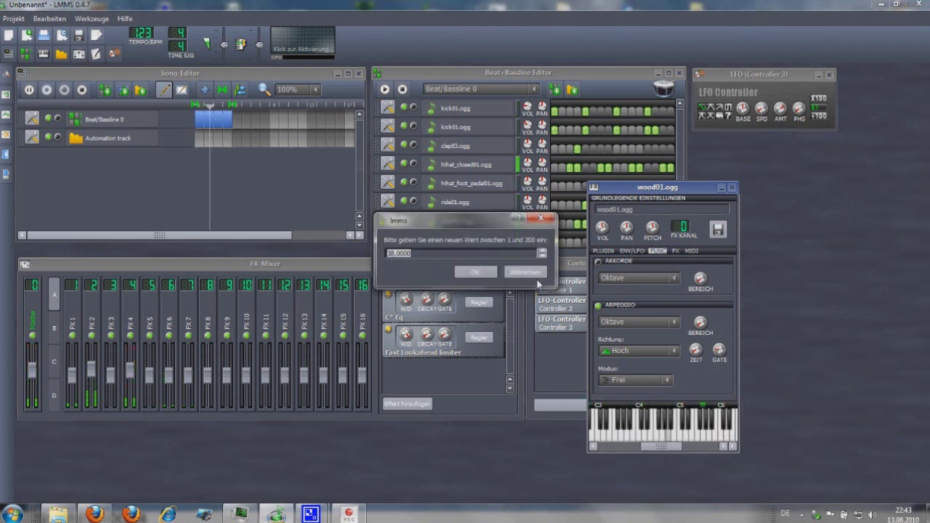
type("30")
key("Return")
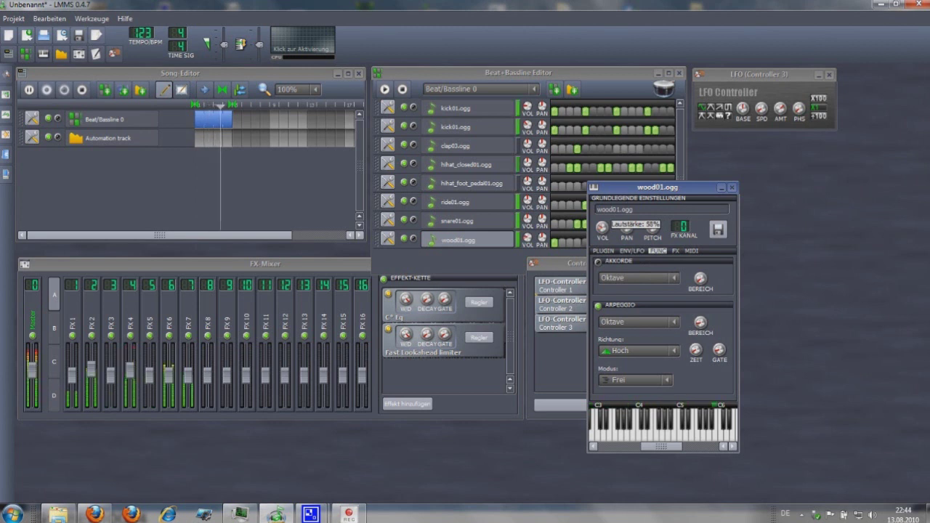
Set wood01 volume to 58% and switch LFO Controller 3 to another waveform
left_click_drag(602, 226, 602, 226)
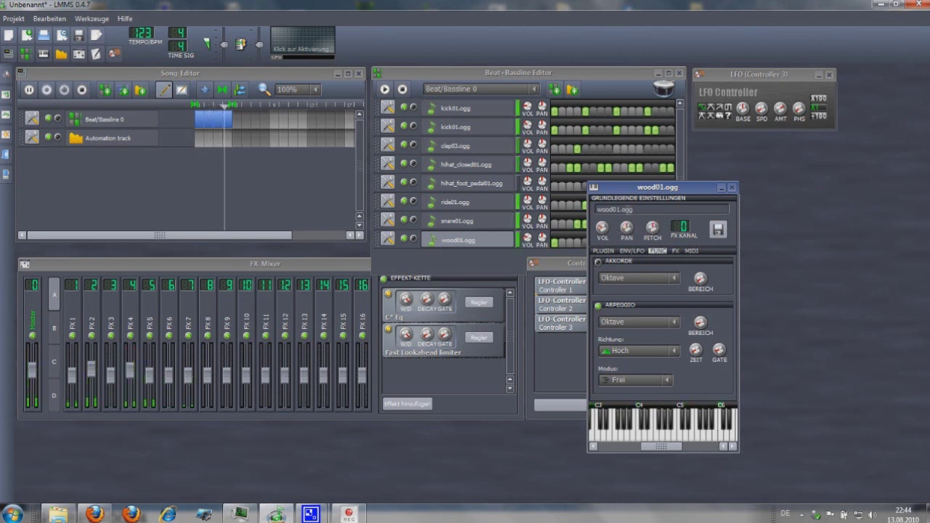
left_click(720, 117)
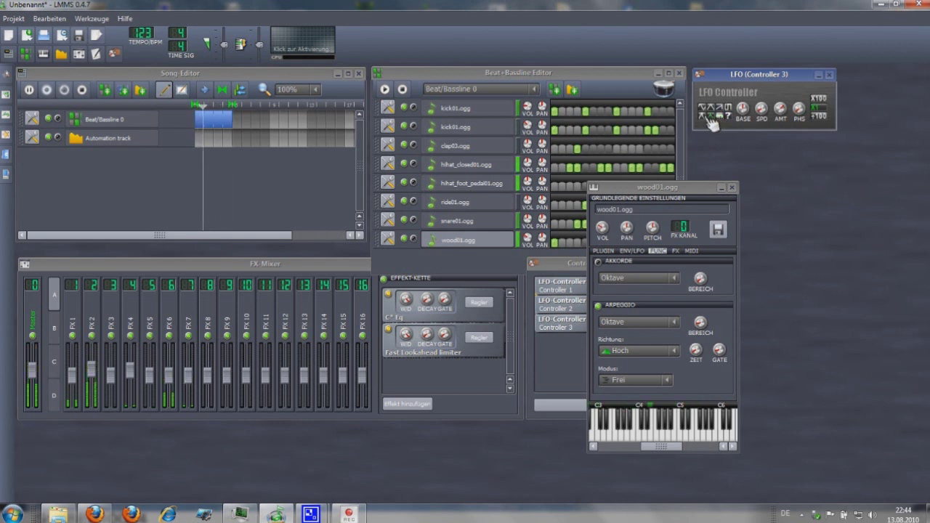
left_click(681, 188)
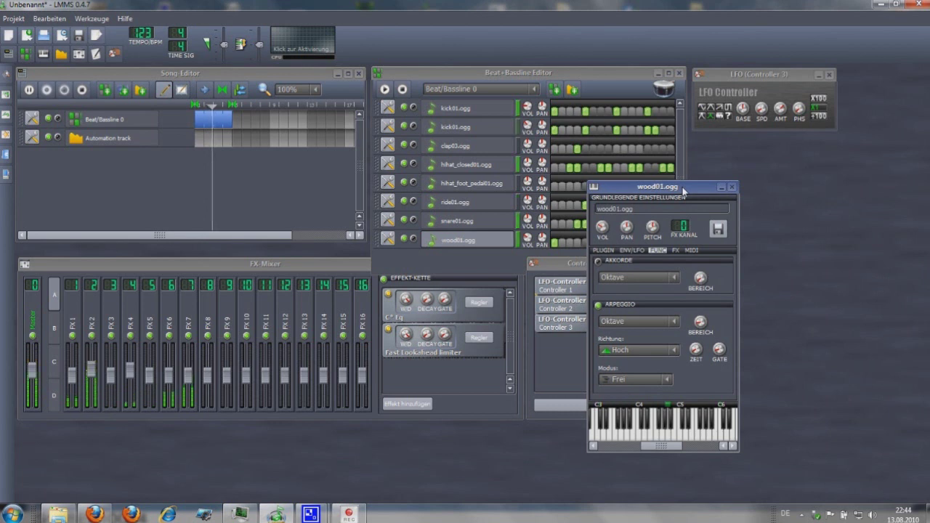
Set the arpeggio direction to Zufällig and raise the envelope hold and sustain (0.42)
left_click(670, 349)
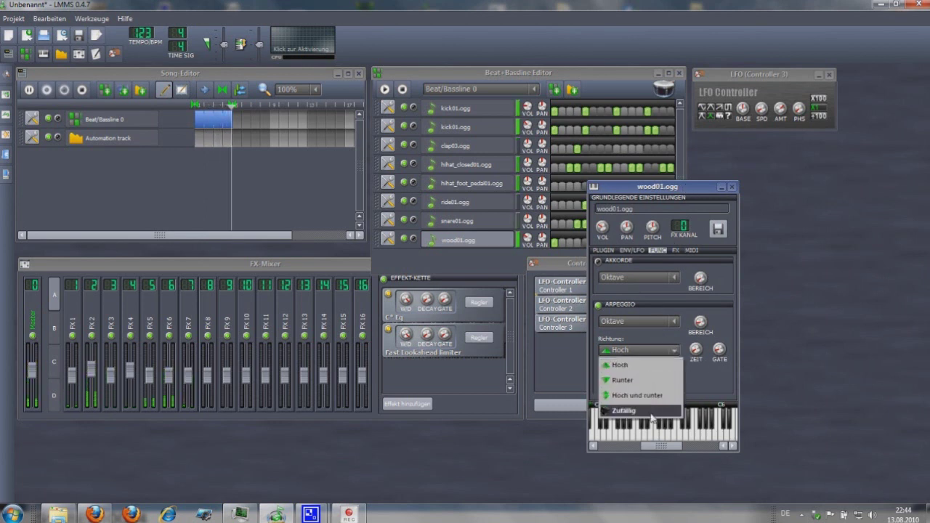
left_click(623, 411)
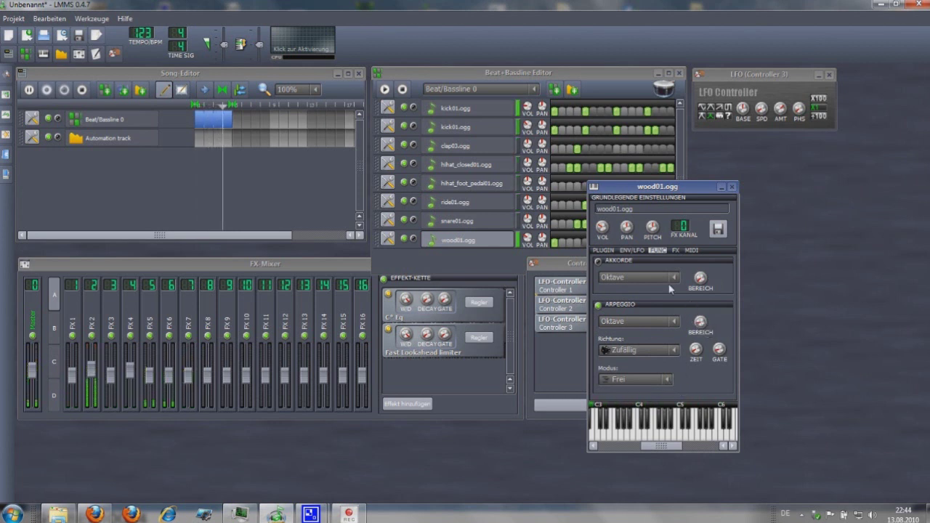
left_click(631, 251)
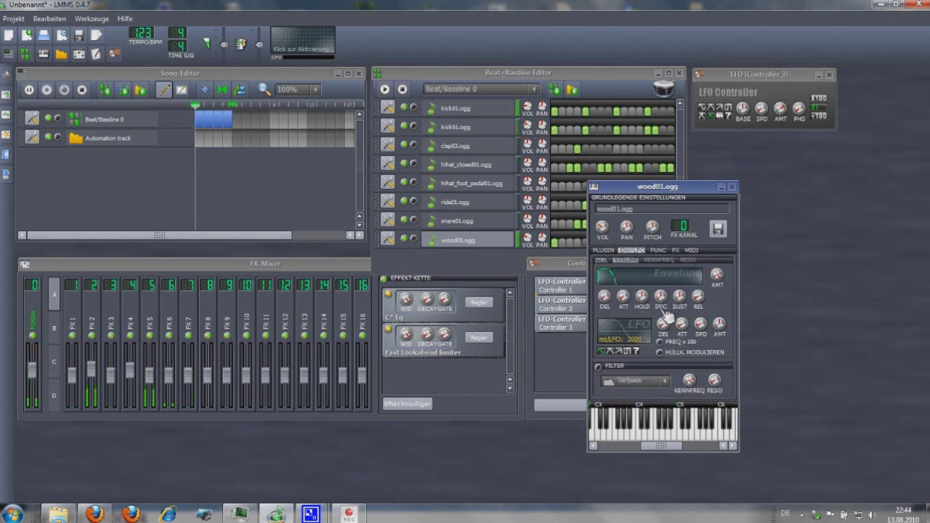
left_click_drag(641, 296, 641, 285)
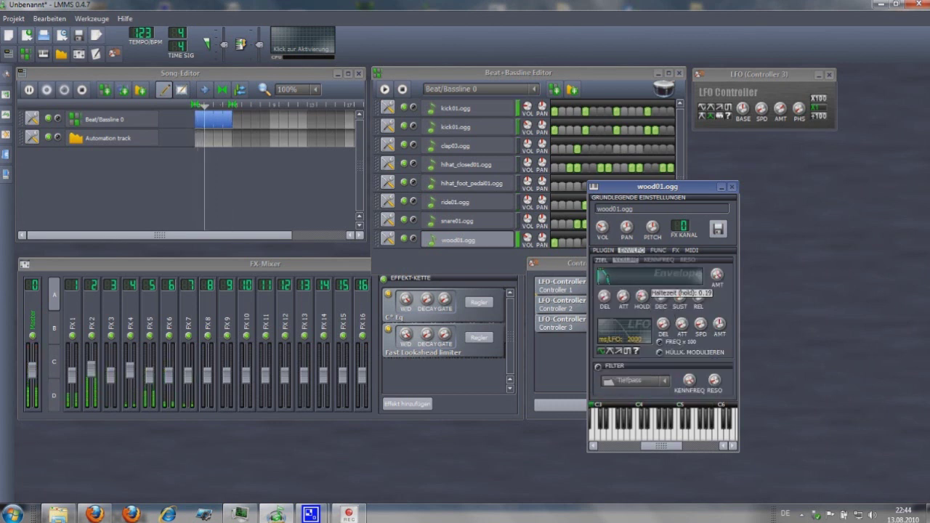
left_click_drag(679, 295, 680, 298)
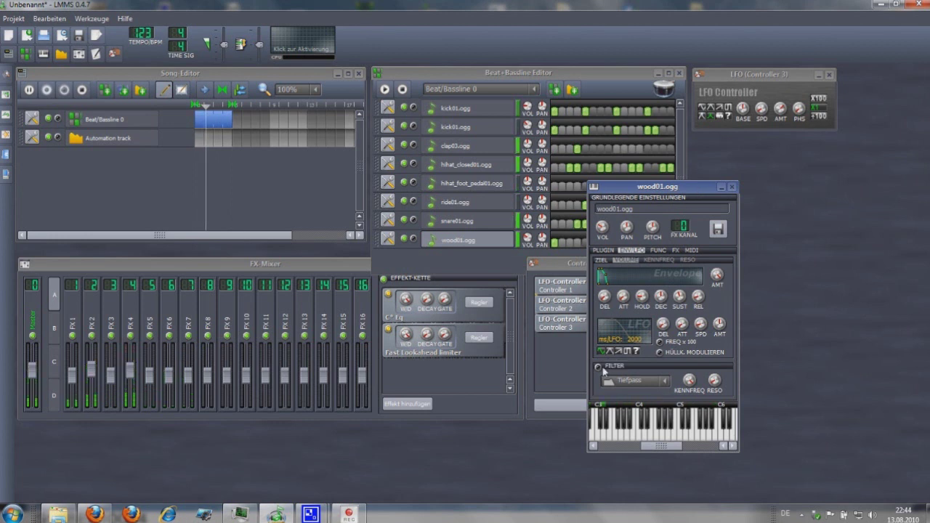
Set the wood01 filter to Bandpass czpg with cutoff about 5461 Hz and higher resonance
left_click(662, 380)
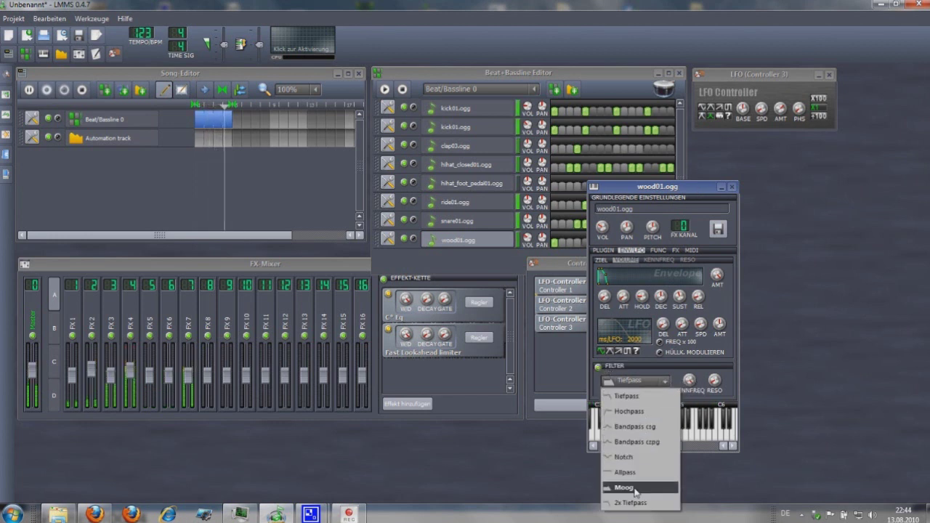
left_click(637, 441)
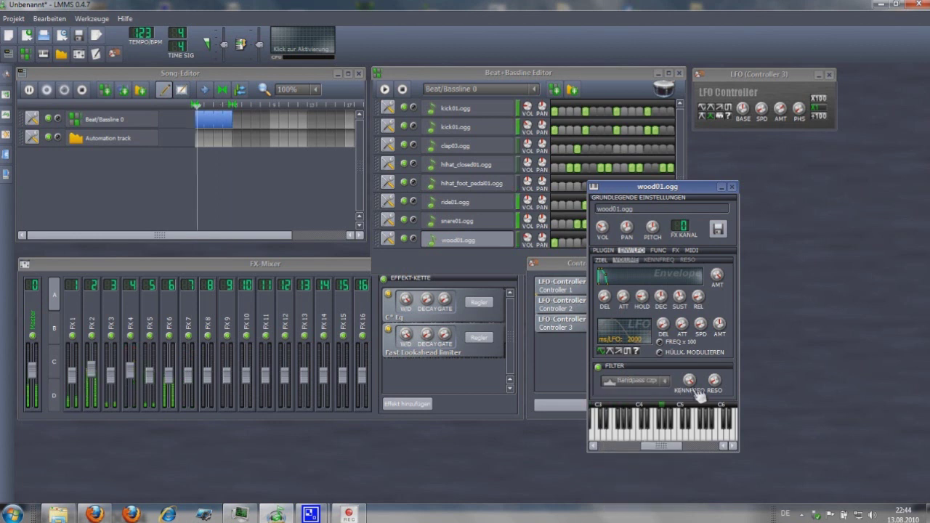
left_click_drag(688, 380, 688, 407)
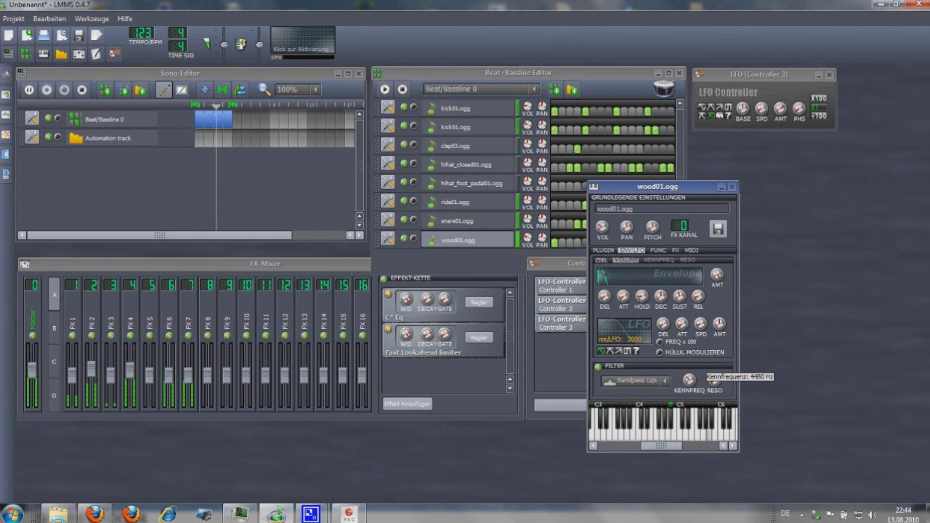
left_click_drag(714, 380, 689, 371)
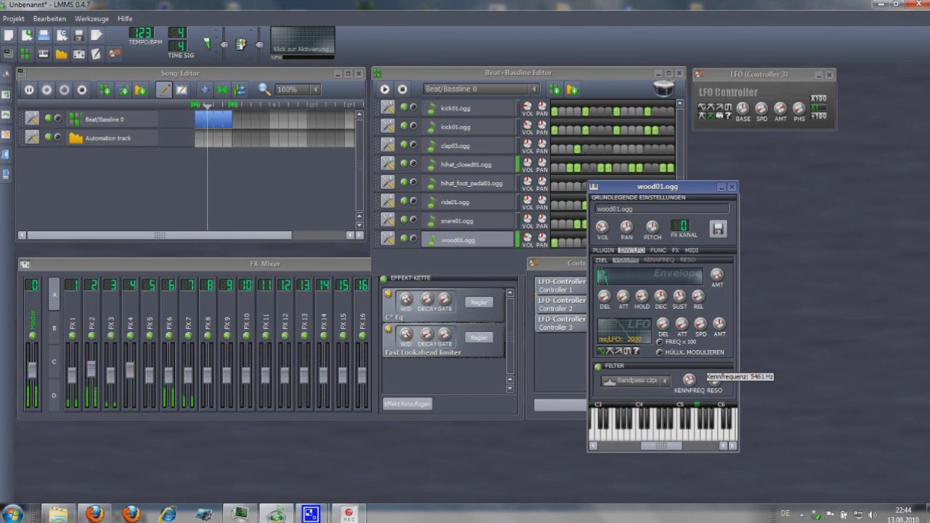
Add a fourth LFO controller, Controller 4, in the Controller-Einheit
left_click(555, 353)
left_click(578, 406)
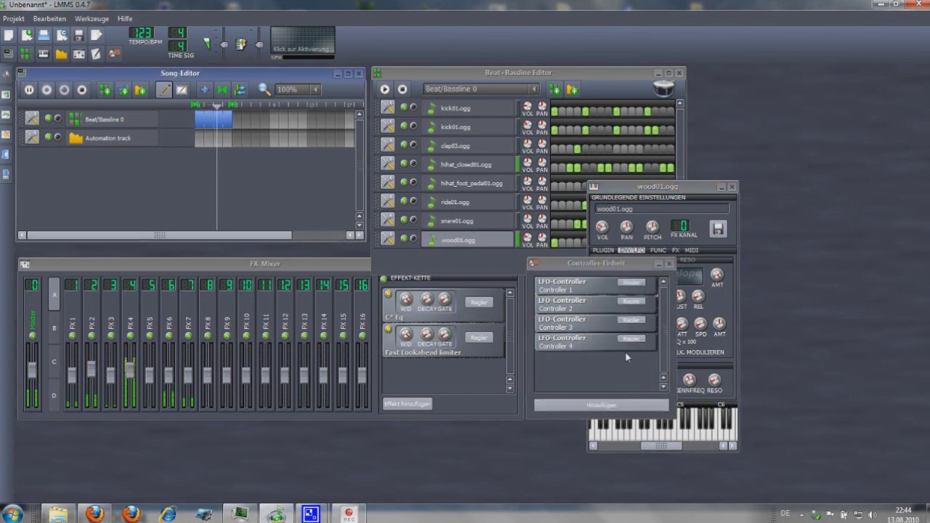
left_click(630, 341)
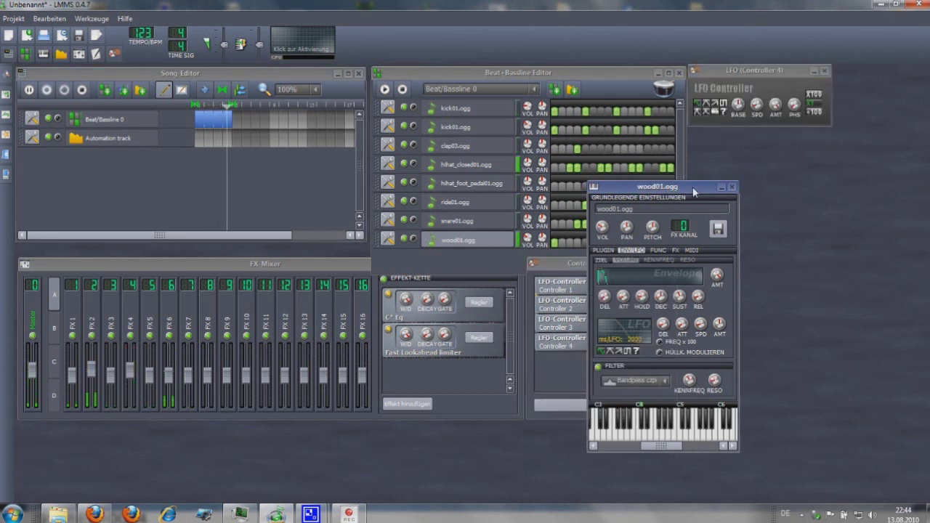
left_click_drag(694, 195, 703, 196)
Connect the wood01 filter cutoff (KENNFREQ) to Controller 4
right_click(705, 385)
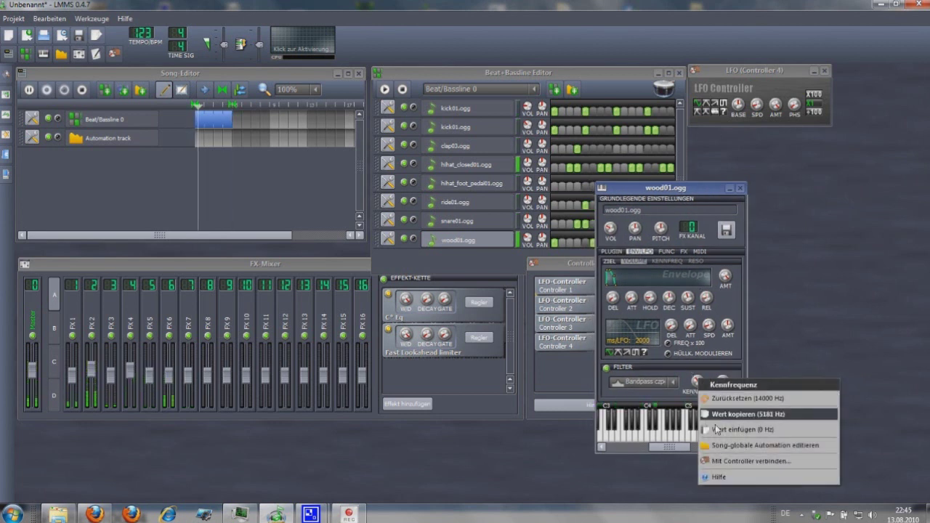
left_click(733, 462)
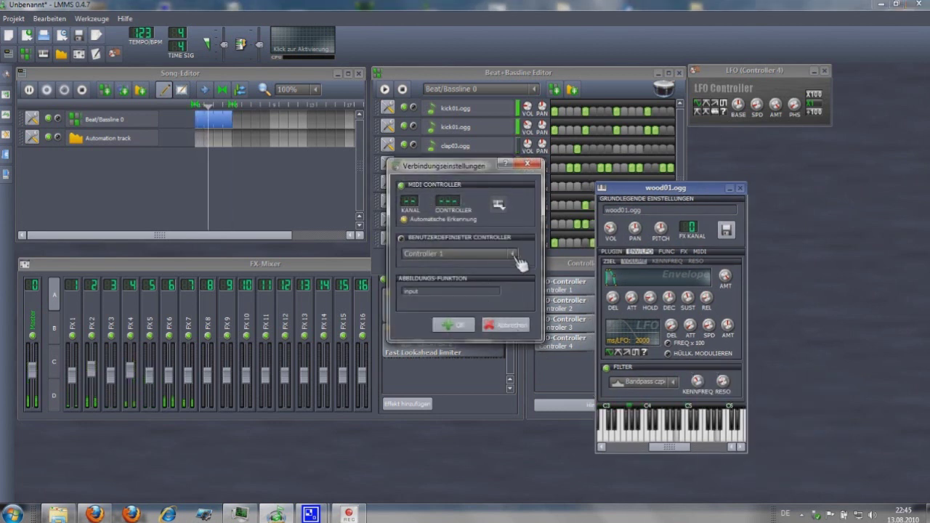
left_click(512, 253)
left_click(436, 313)
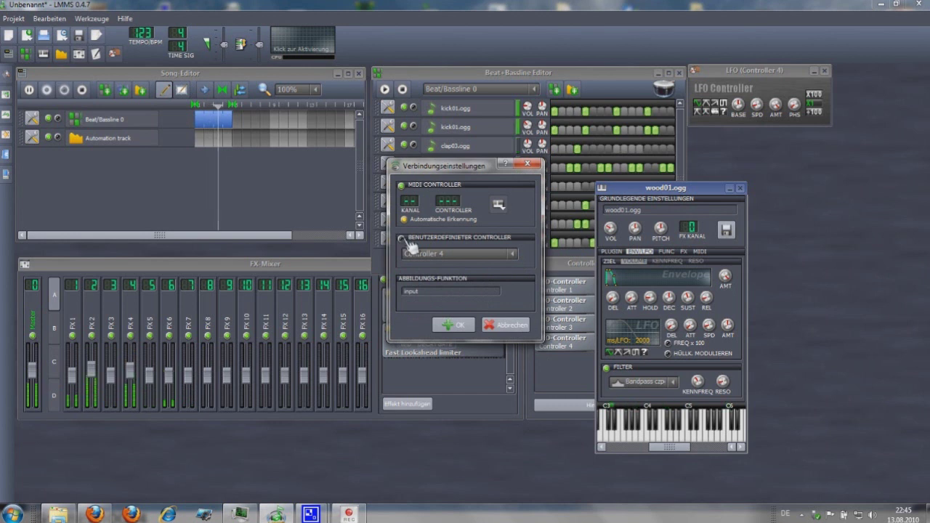
left_click(457, 324)
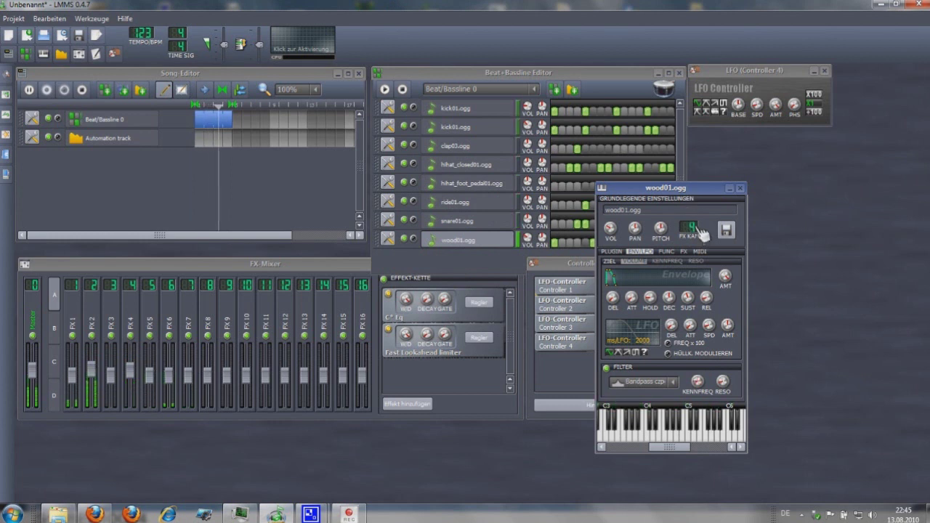
Add a fifth LFO controller, Controller 5, in the Controller-Einheit
scroll(700, 233, "up", 2)
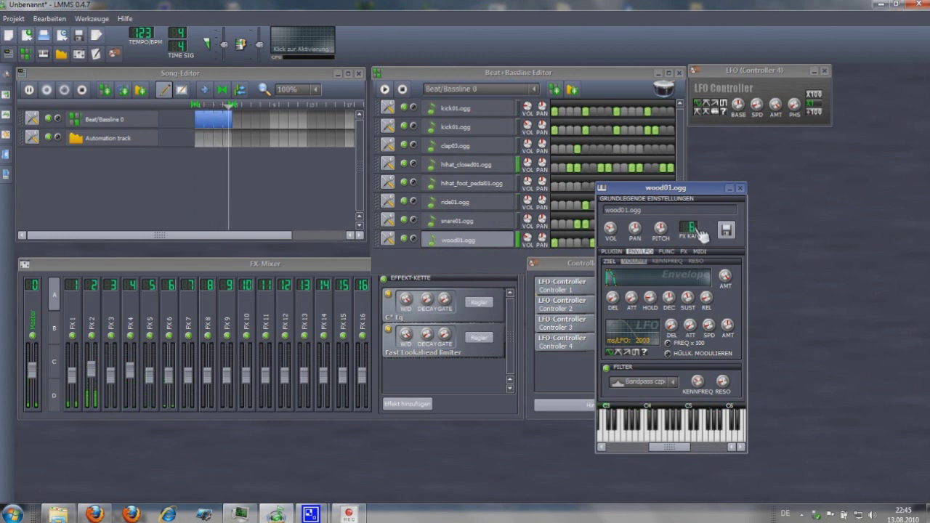
scroll(700, 233, "down", 6)
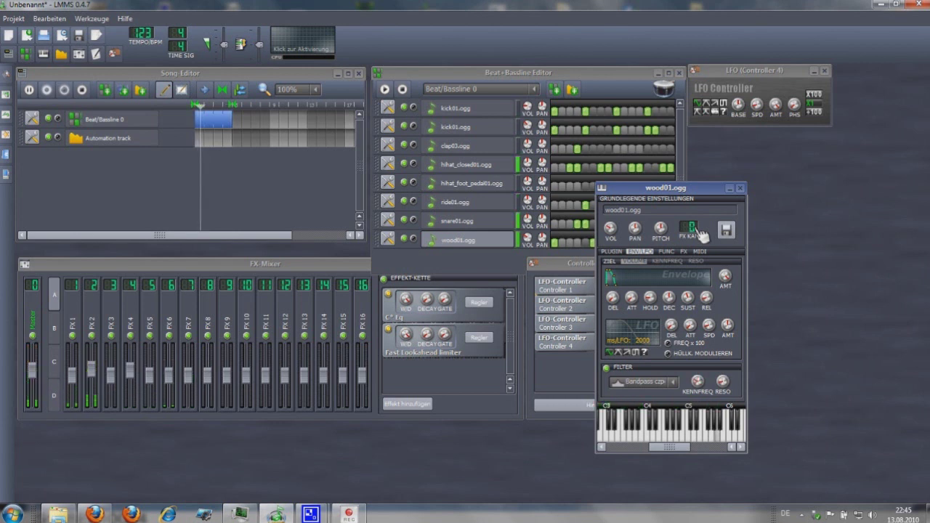
left_click(579, 368)
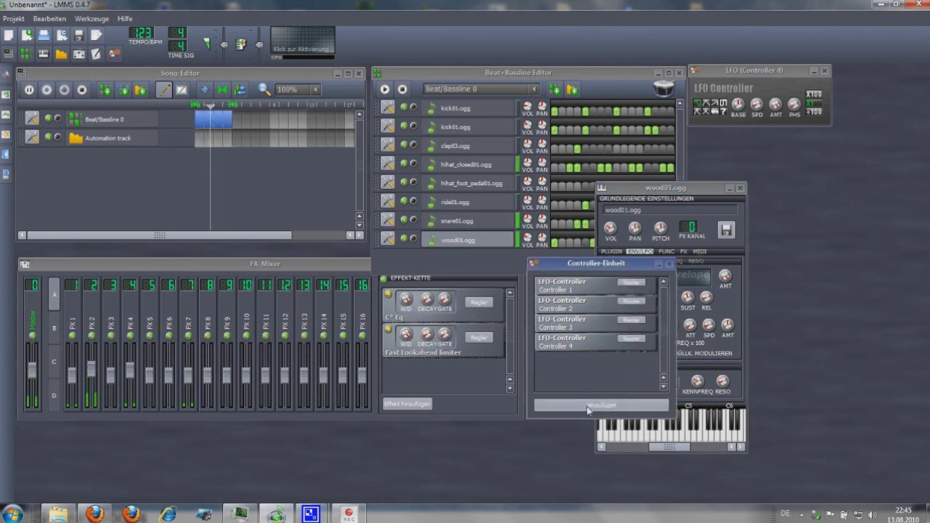
left_click(589, 407)
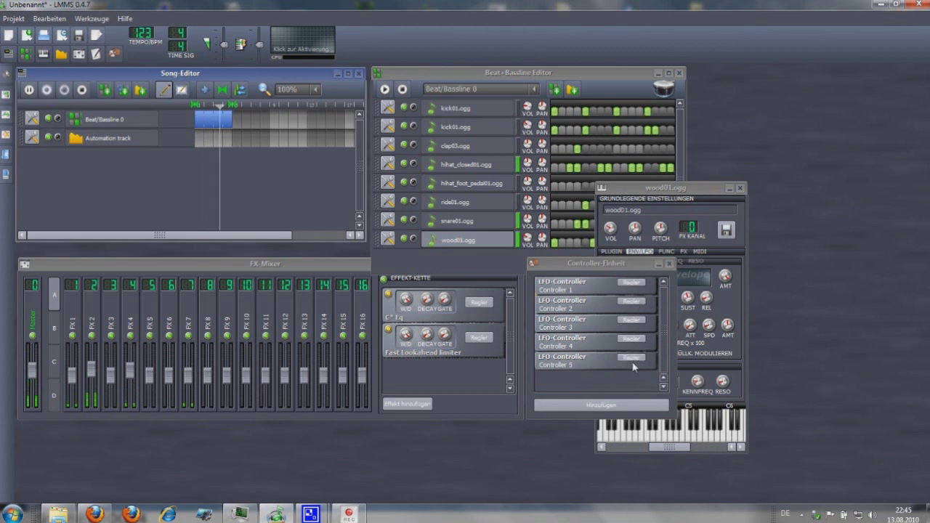
left_click(632, 362)
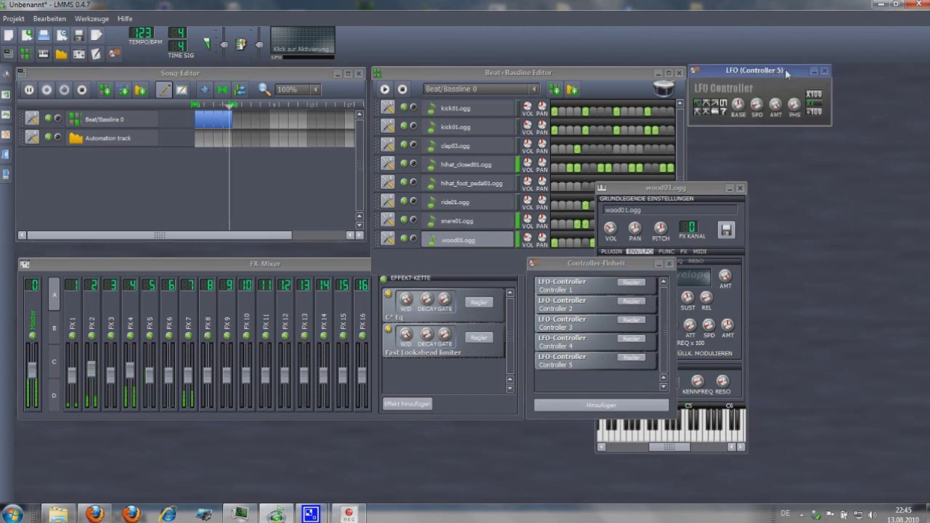
left_click(698, 193)
Connect the wood01 FX KANAL knob to Controller 5 as a custom controller
right_click(690, 228)
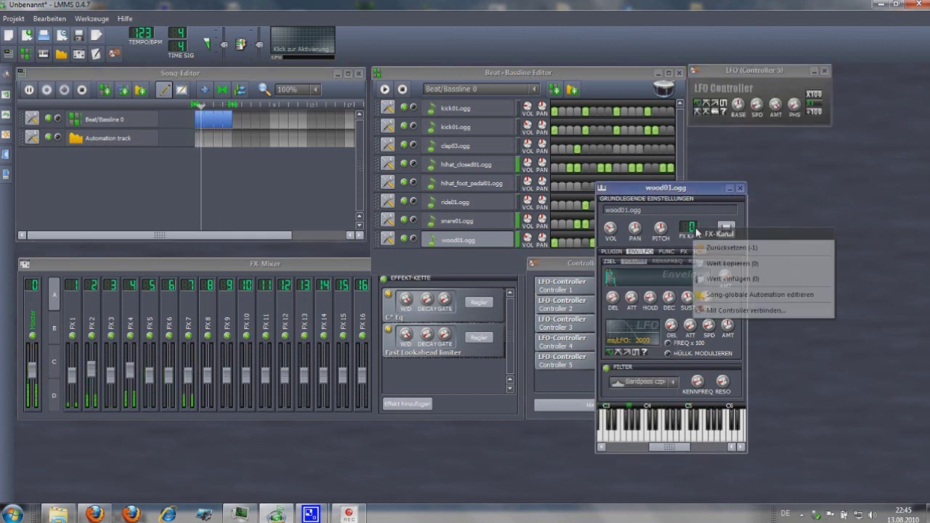
left_click(741, 310)
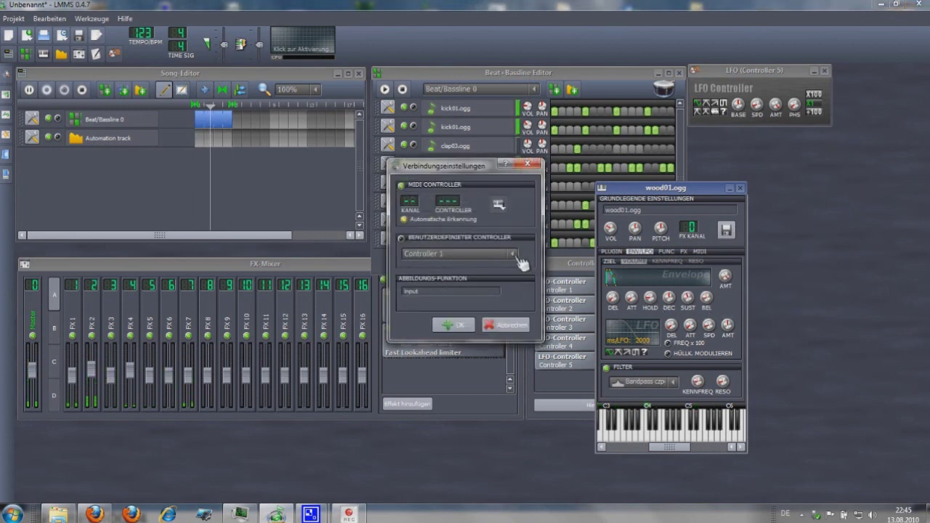
left_click(516, 254)
left_click(443, 323)
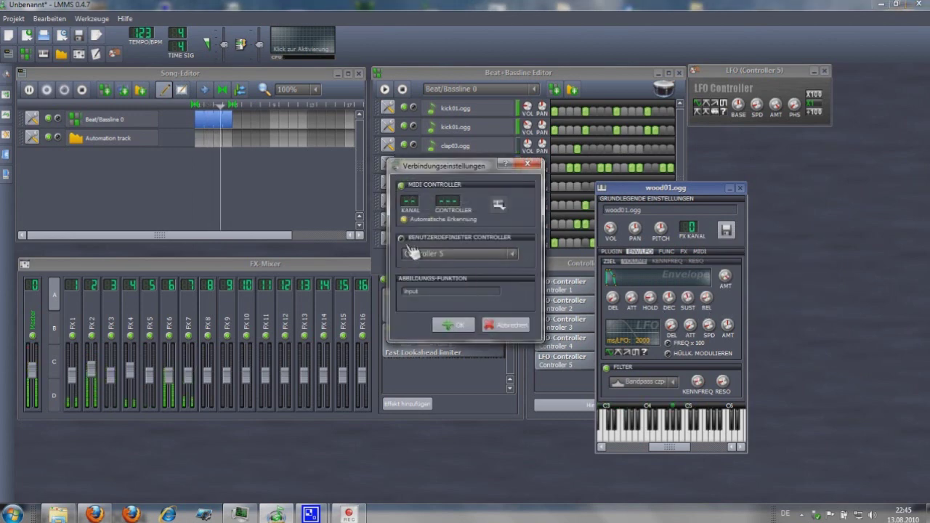
left_click(402, 239)
left_click(457, 324)
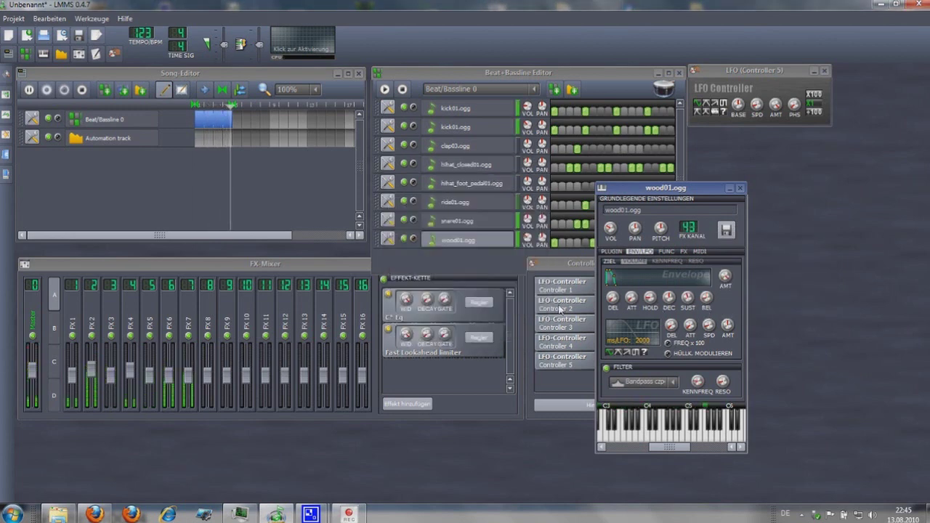
Set LFO Controller 5's BASE knob to about 0.19, so wood01's FX channel reads 12
left_click(784, 111)
double_click(789, 109)
key("Return")
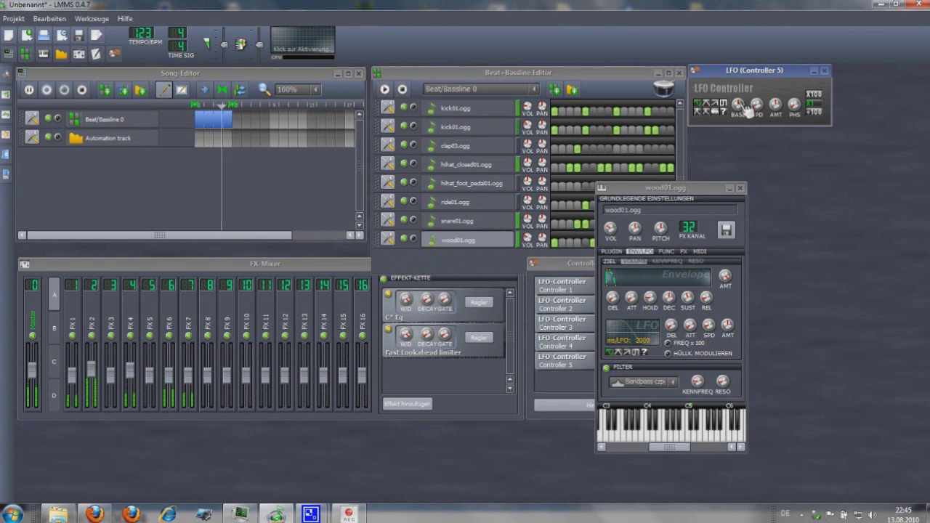
left_click(744, 104)
left_click_drag(738, 104, 738, 117)
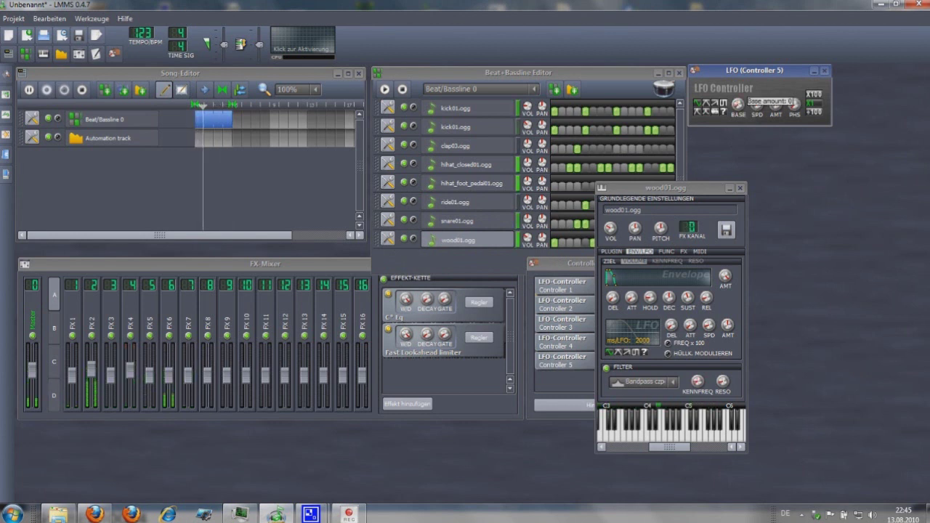
left_click_drag(737, 117, 737, 102)
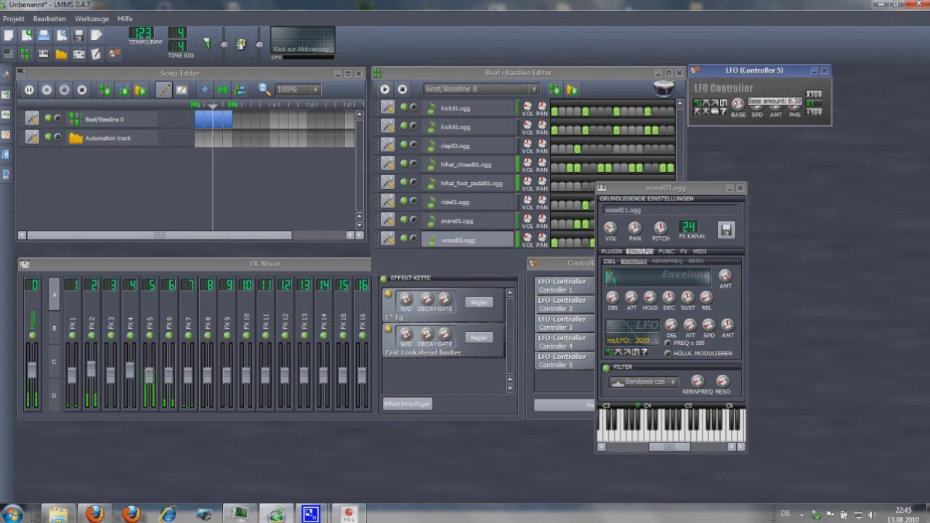
left_click_drag(737, 102, 737, 110)
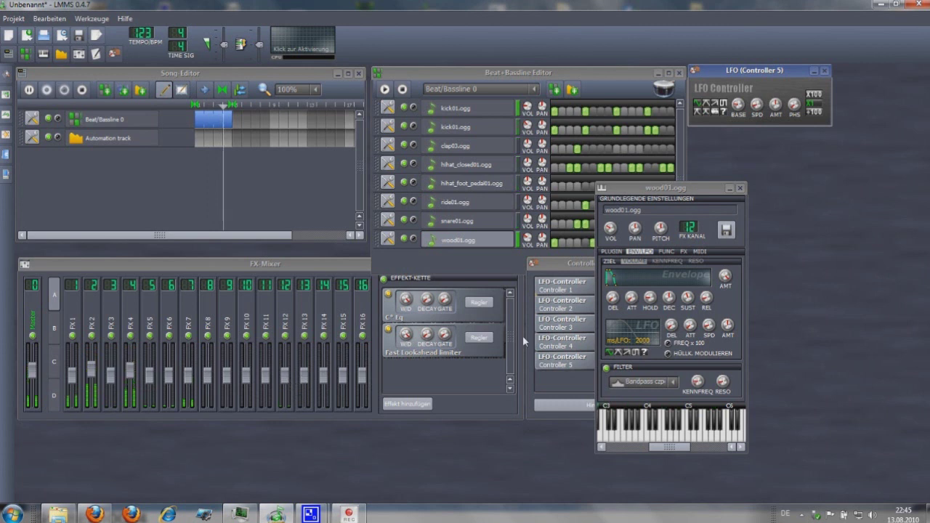
Raise LFO Controller 5's modulation amount (AMT) to 0.1
left_click(610, 234)
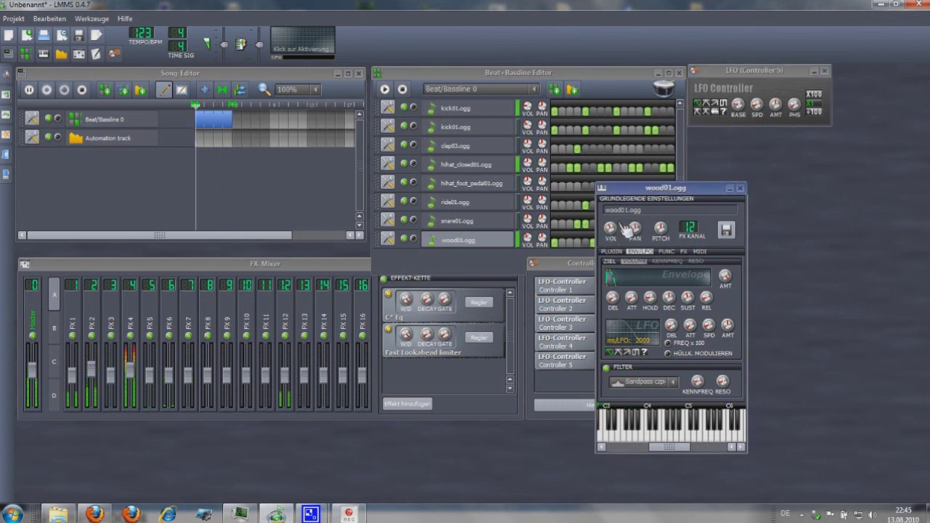
left_click(775, 104)
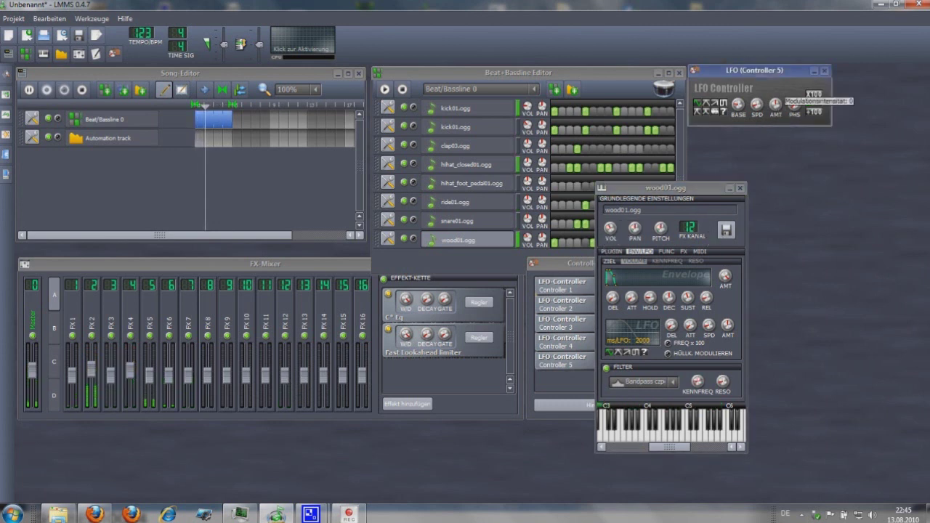
left_click_drag(775, 104, 775, 102)
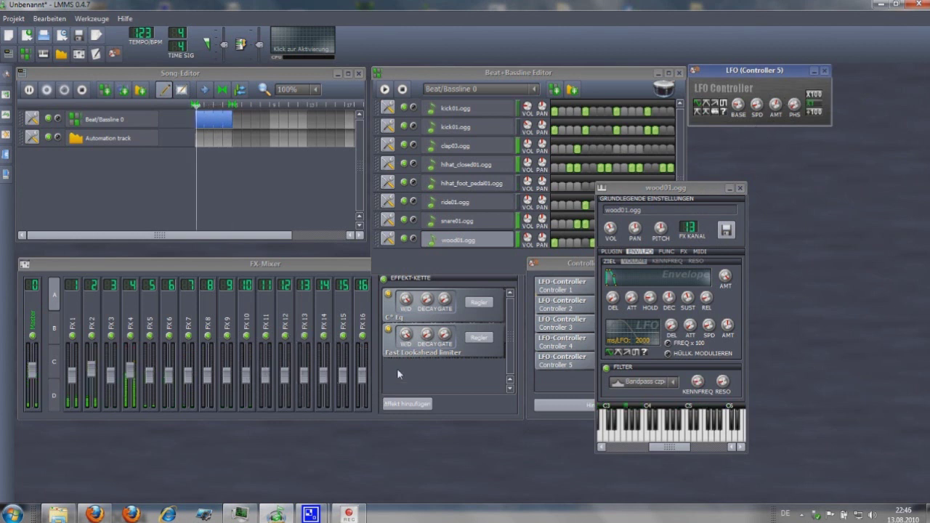
Add a Feedback Delay Line effect to mixer channel FX 11
double_click(272, 326)
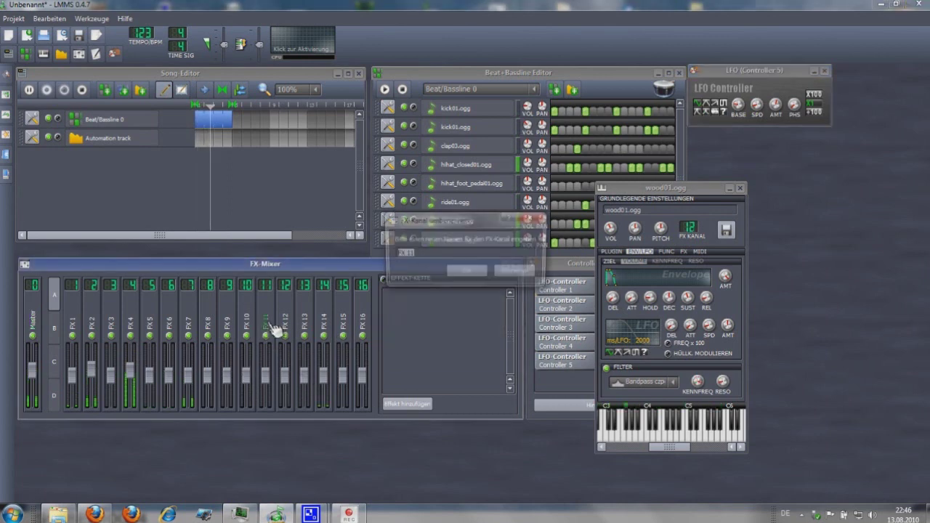
left_click(513, 273)
left_click(419, 405)
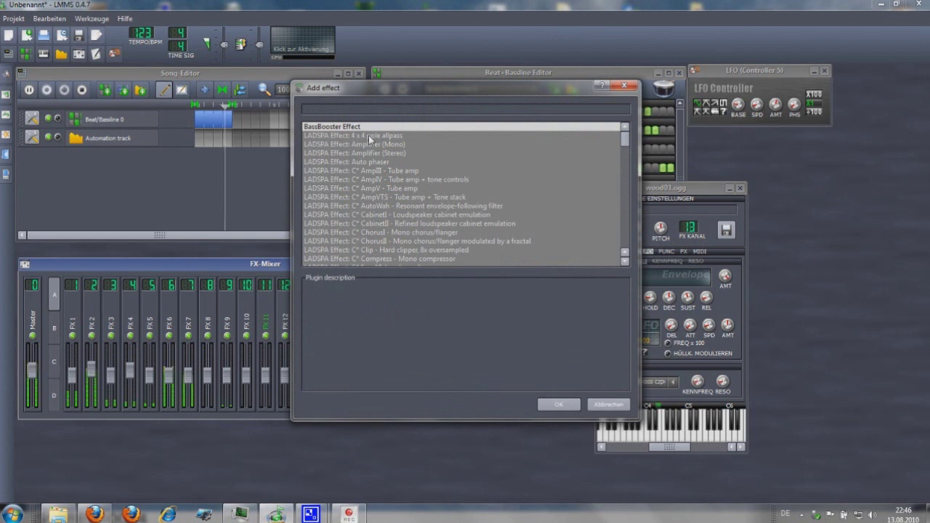
type("del")
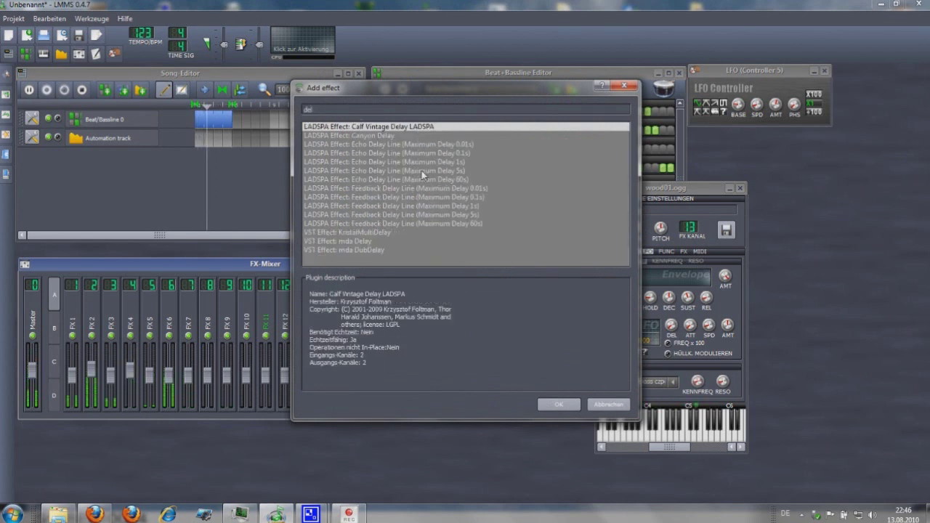
double_click(424, 187)
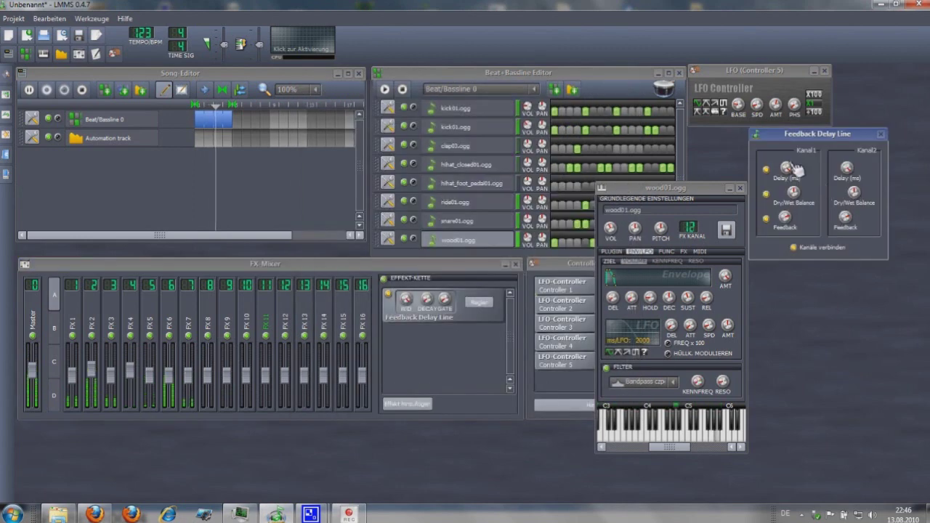
Raise the delay's feedback to about 0.86, increase its dry/wet mix, and close it
left_click(791, 224)
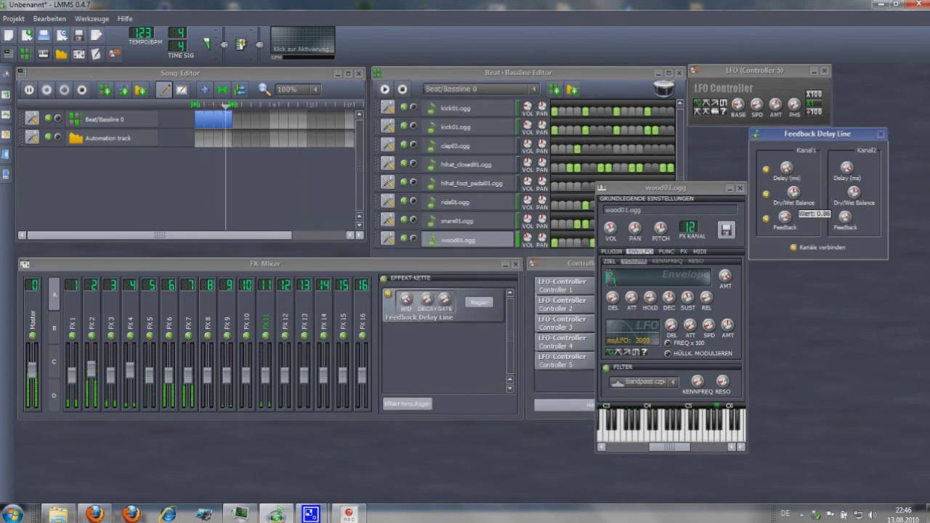
left_click_drag(784, 217, 804, 205)
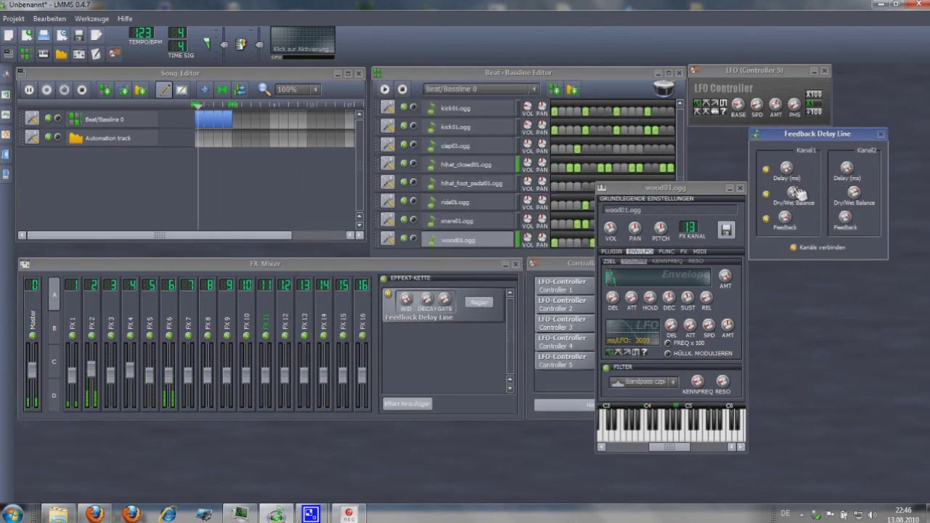
left_click_drag(793, 192, 794, 182)
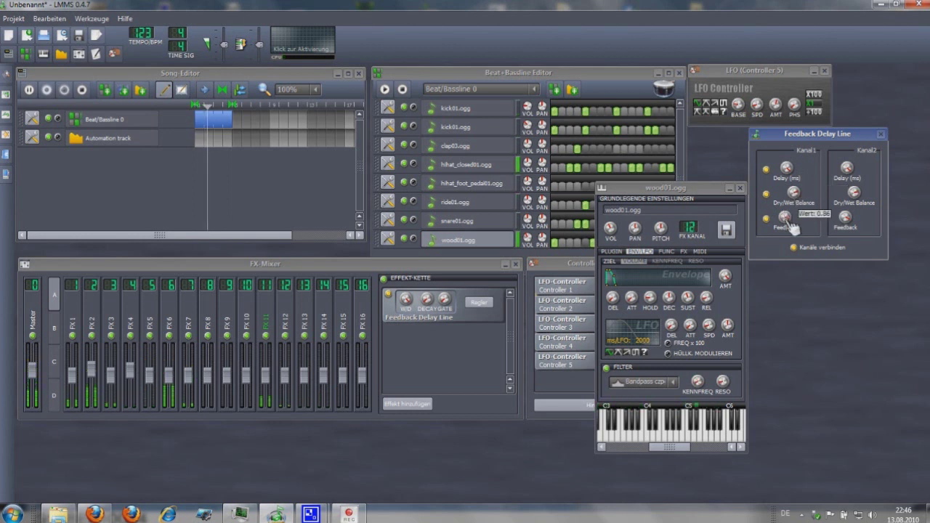
left_click(882, 136)
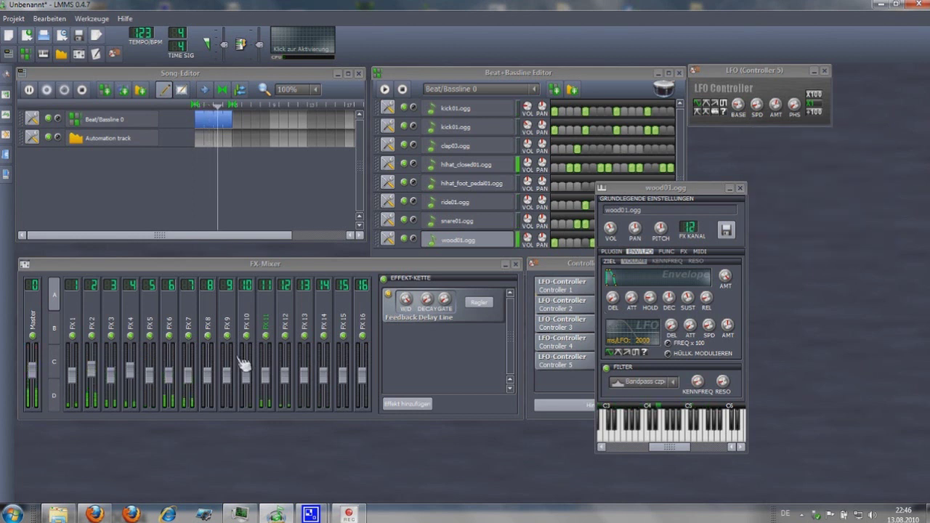
Add a Feedback Delay Line effect to mixer channel FX 9
left_click(234, 330)
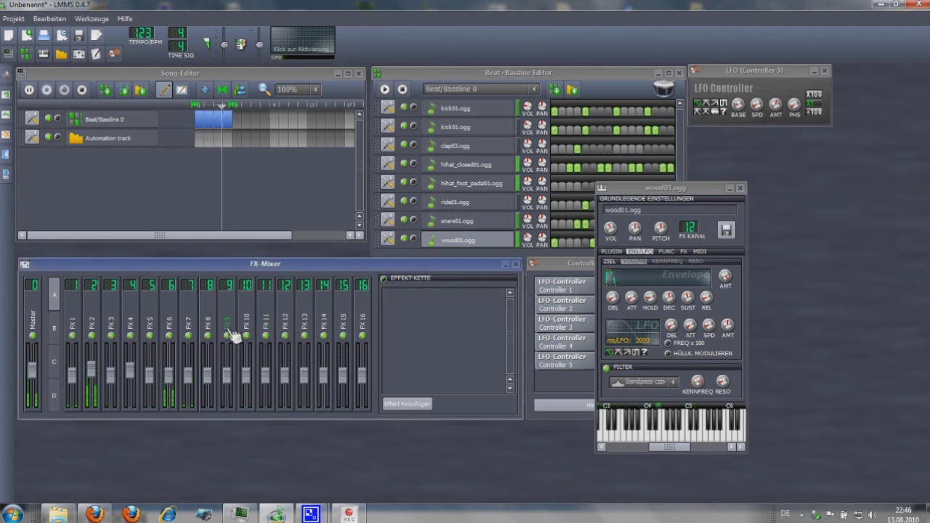
left_click(392, 404)
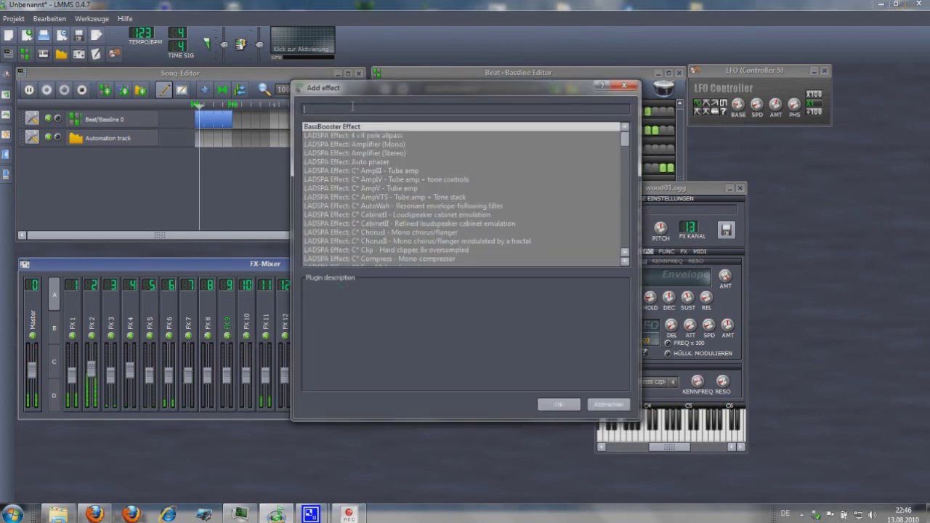
type("del")
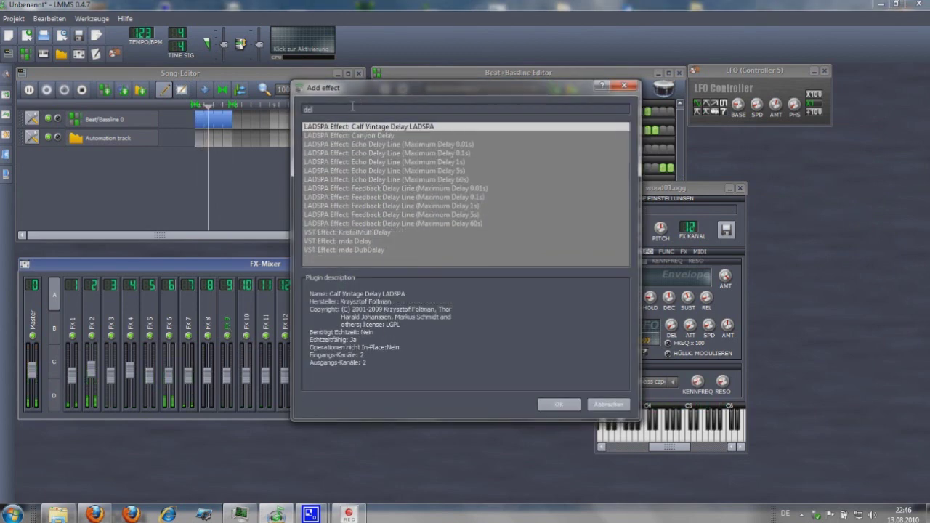
double_click(426, 210)
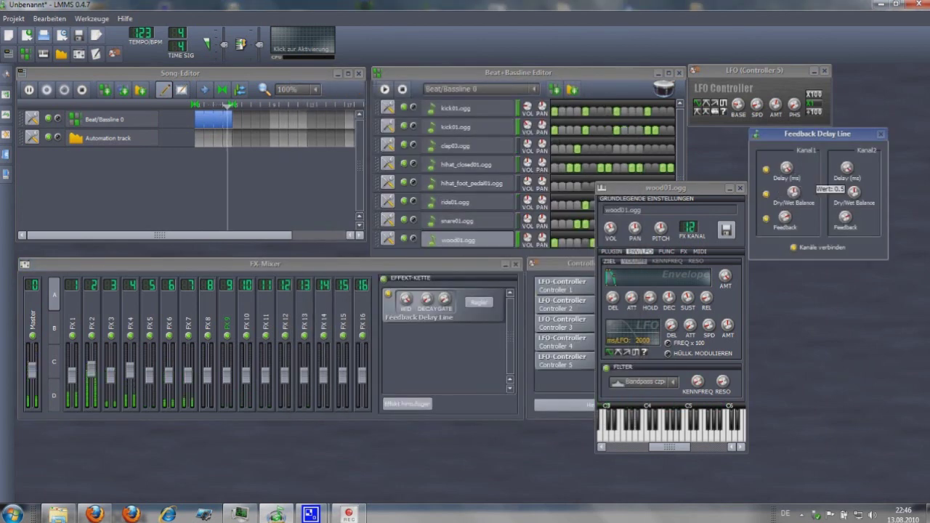
Sync the FX 9 delay time to 32nd notes and close its controls
left_click(792, 174)
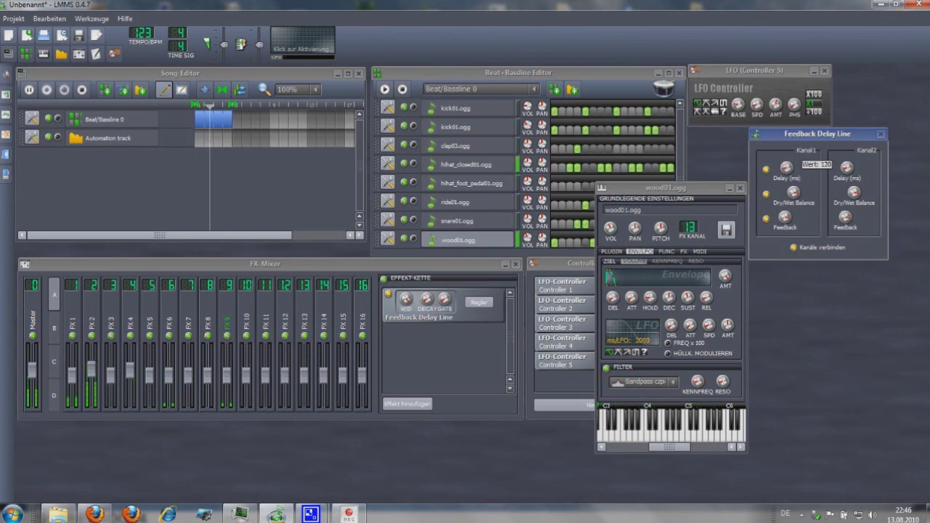
right_click(786, 168)
mouse_move(835, 268)
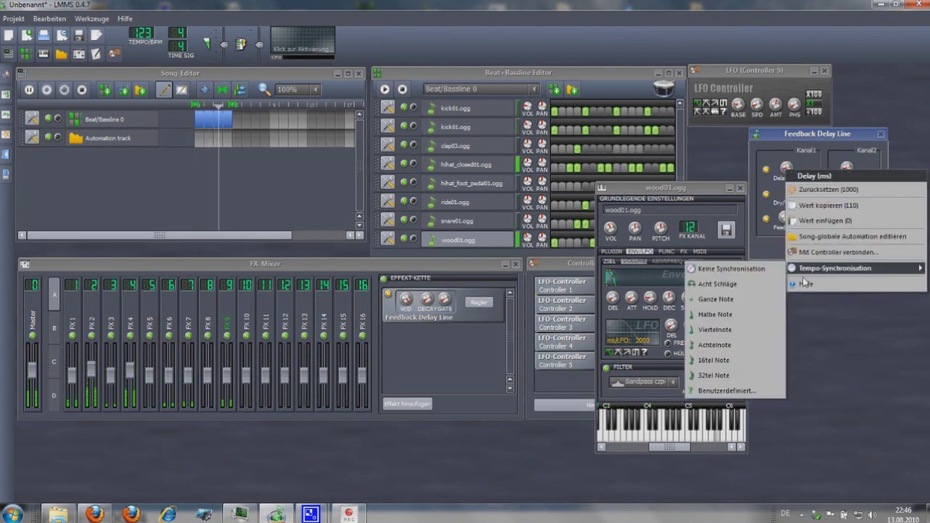
left_click(729, 375)
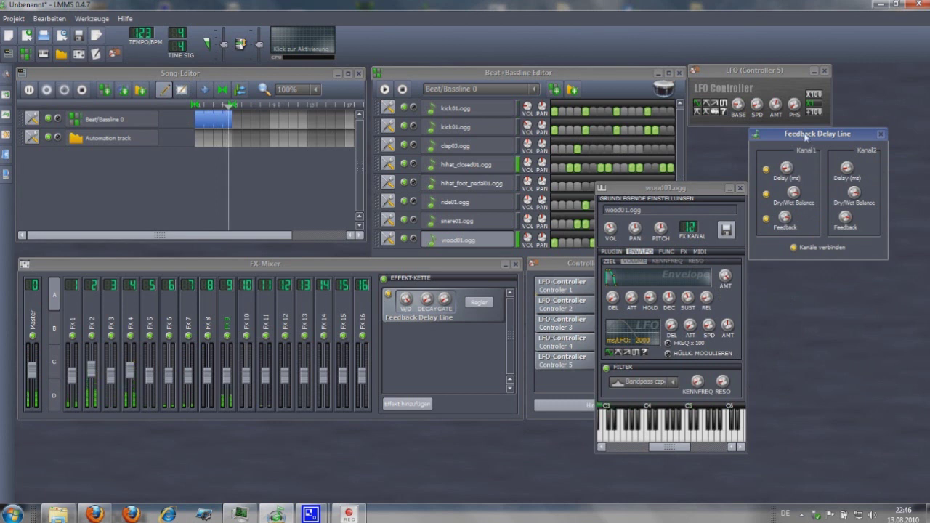
left_click(880, 133)
scroll(688, 228, "down", 3)
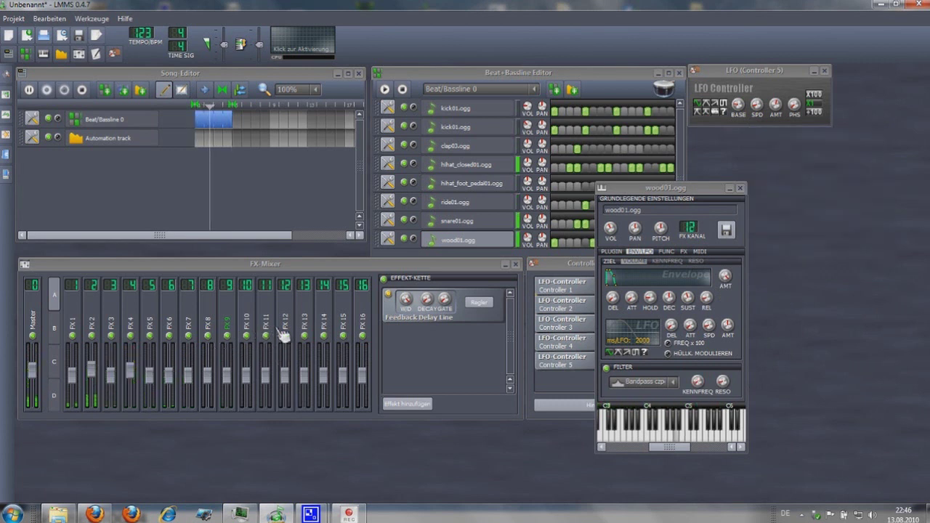
Put a Feedback Delay Line on FX 14 with its delay time set to 9
left_click(329, 329)
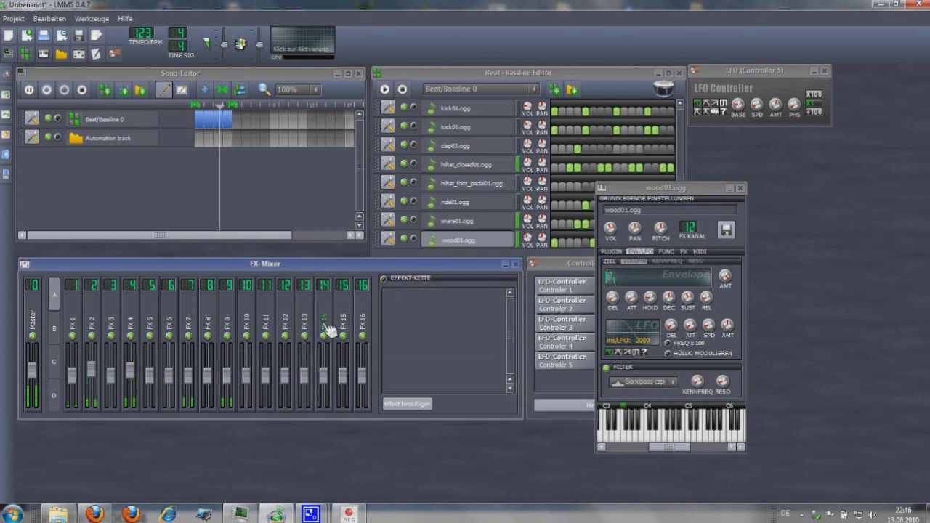
left_click(406, 405)
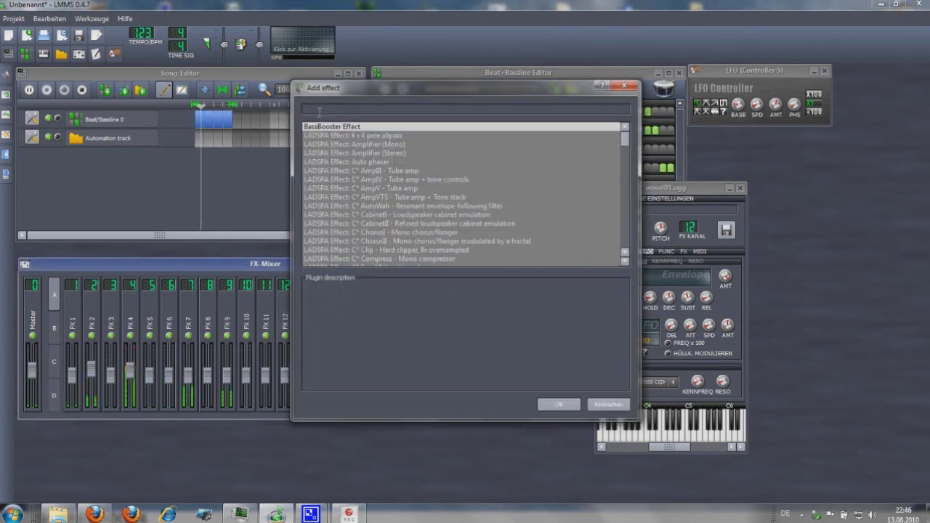
type("del")
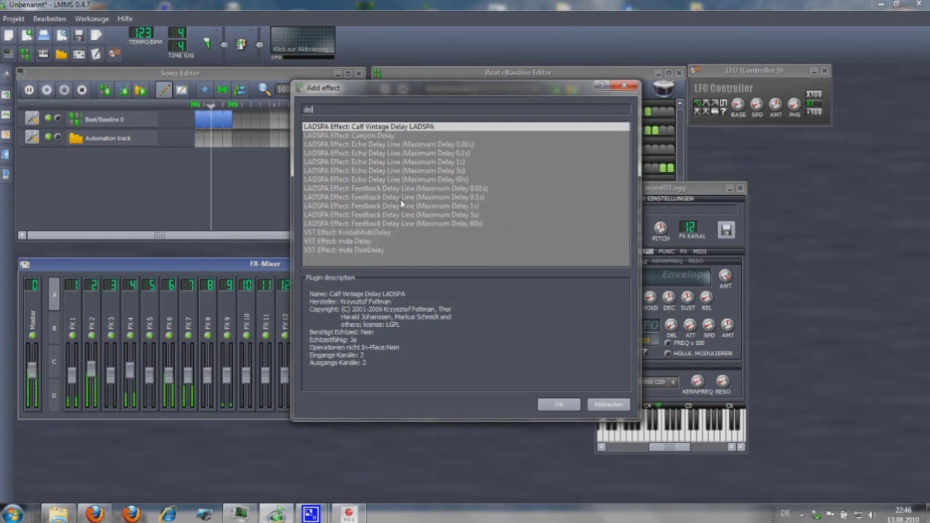
double_click(404, 197)
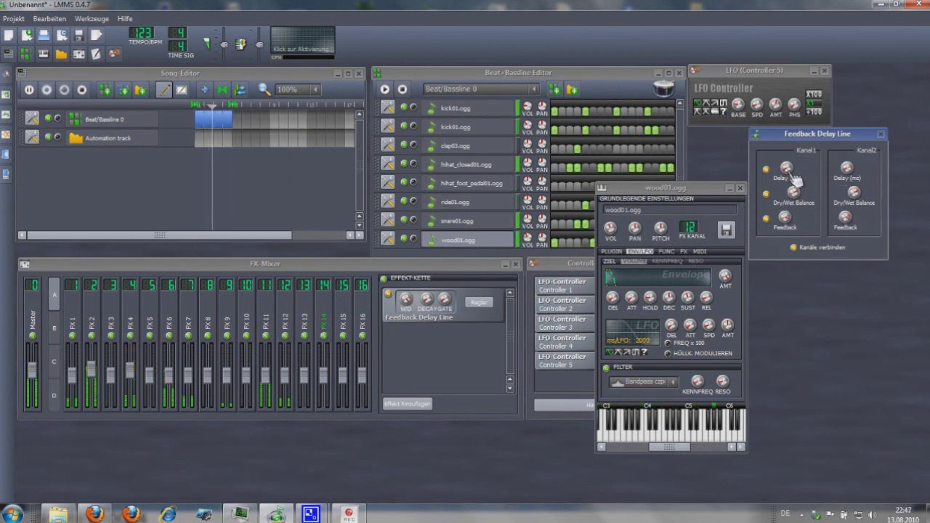
left_click_drag(786, 168, 786, 170)
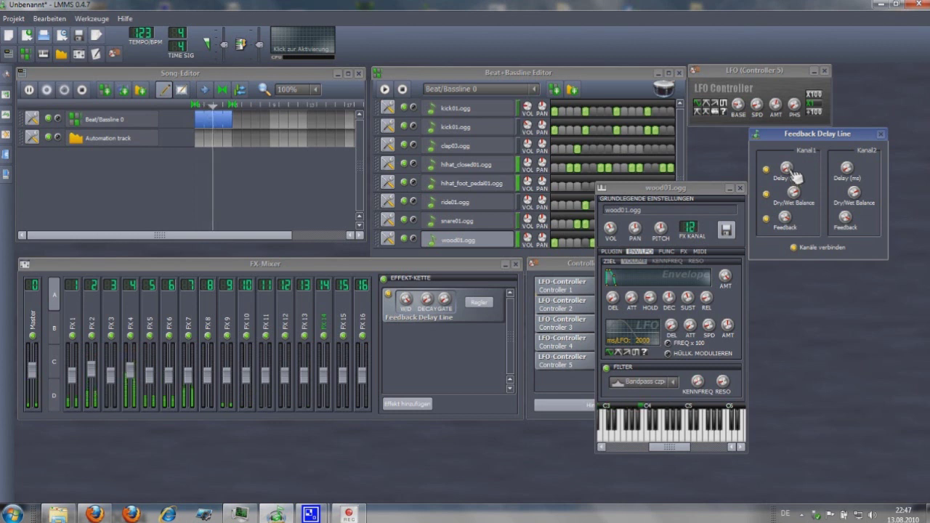
left_click(881, 135)
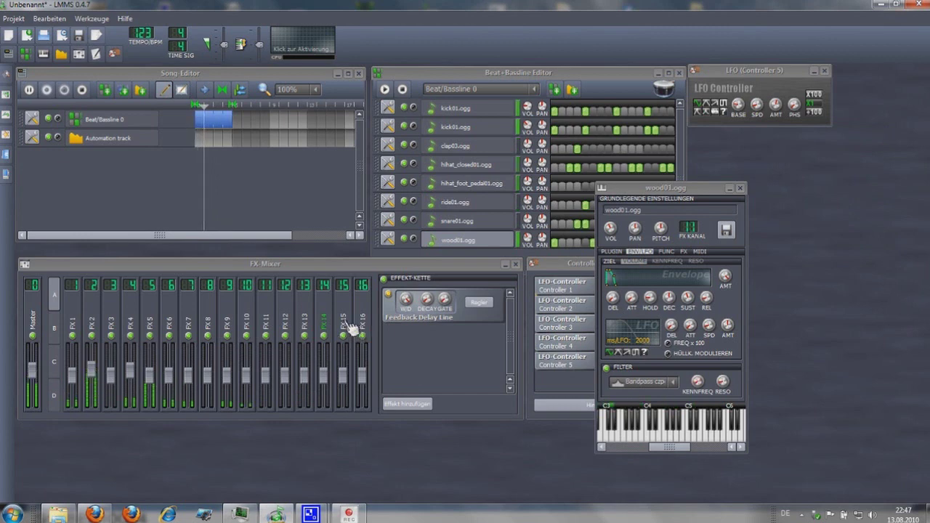
Add a C* Plate2x2 reverb to FX 15 and adjust its blend amount
left_click(351, 328)
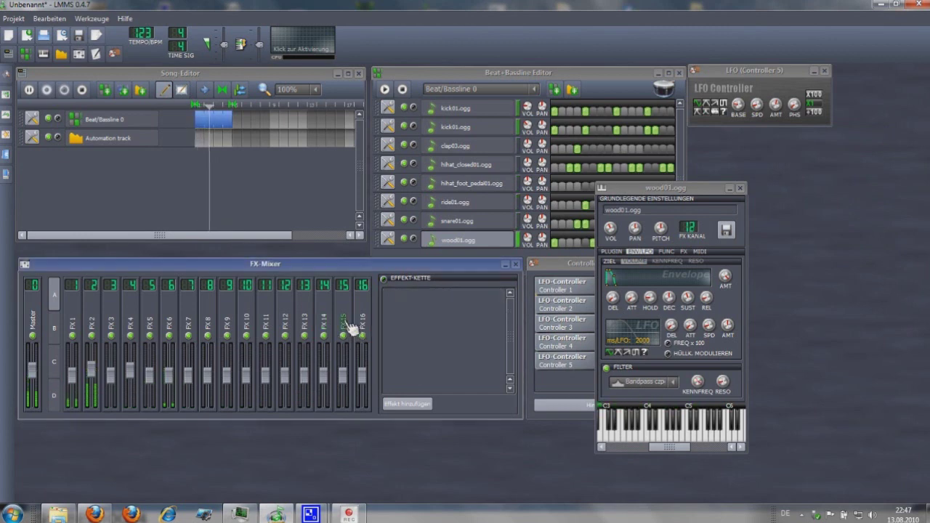
left_click(406, 405)
type("rel")
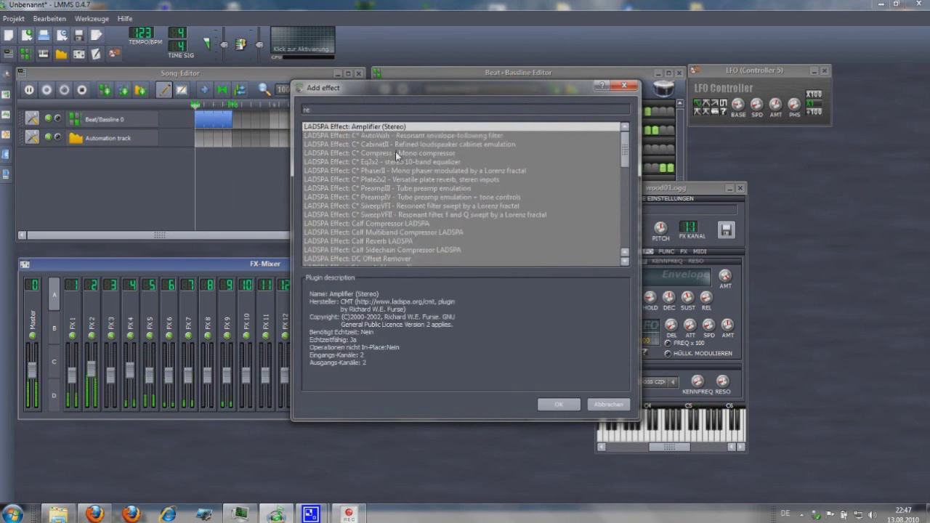
type("v")
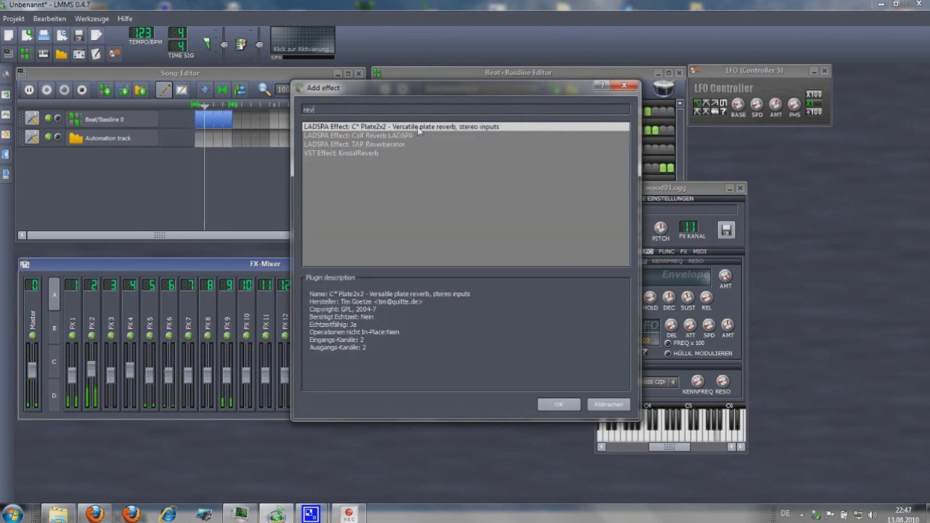
double_click(417, 125)
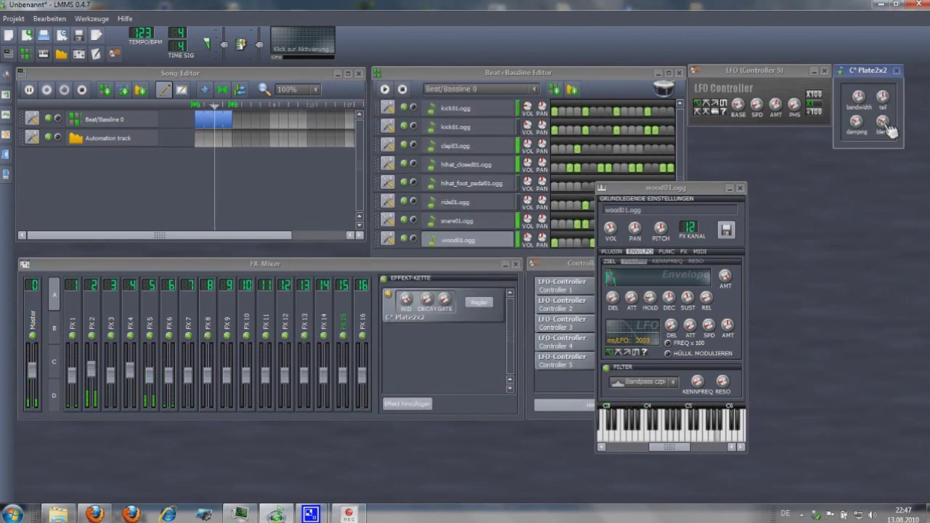
mouse_move(885, 125)
left_mouse_down()
mouse_move(883, 115)
mouse_move(858, 118)
left_mouse_up()
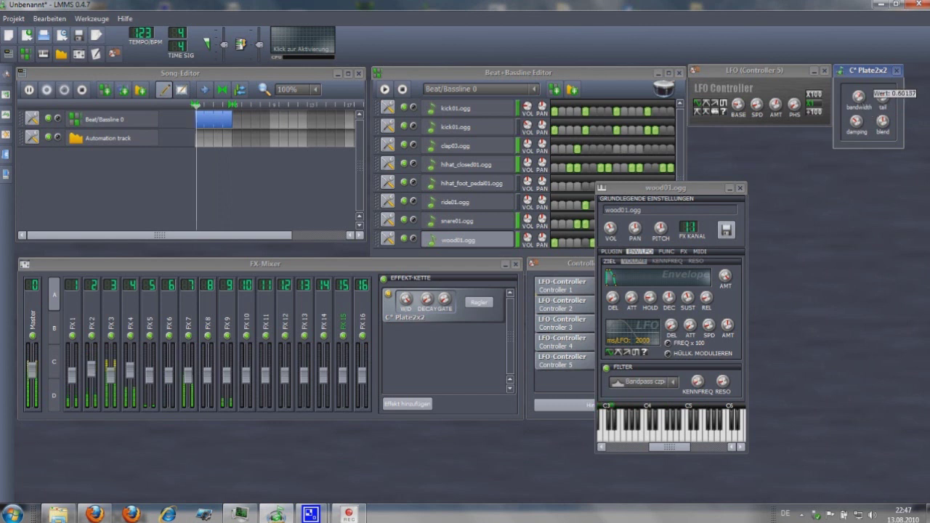
left_click_drag(861, 71, 793, 179)
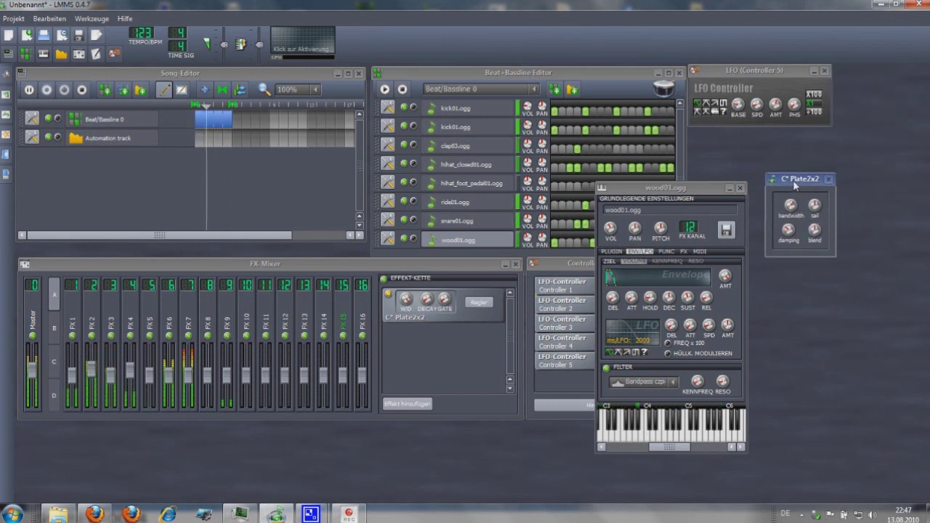
left_click(828, 179)
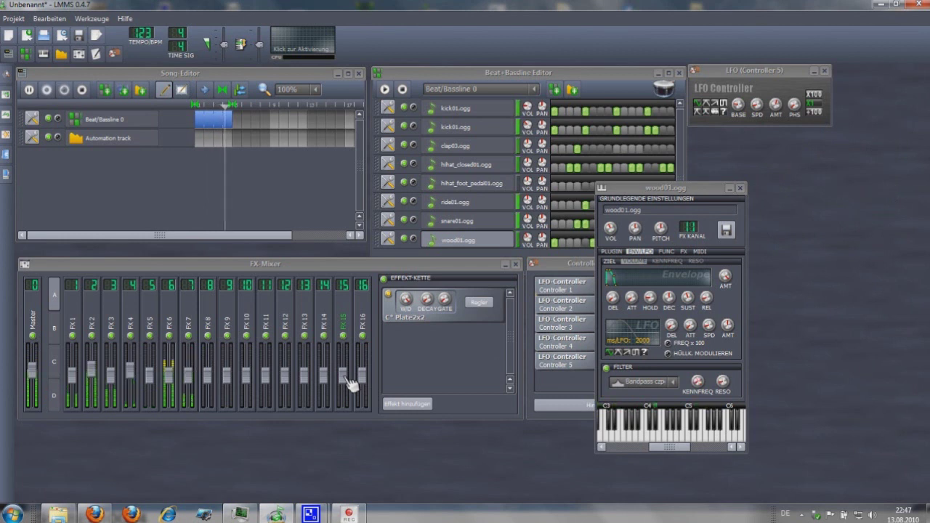
Lower the FX 15, FX 12 and FX 9 faders slightly
left_click_drag(350, 384, 349, 390)
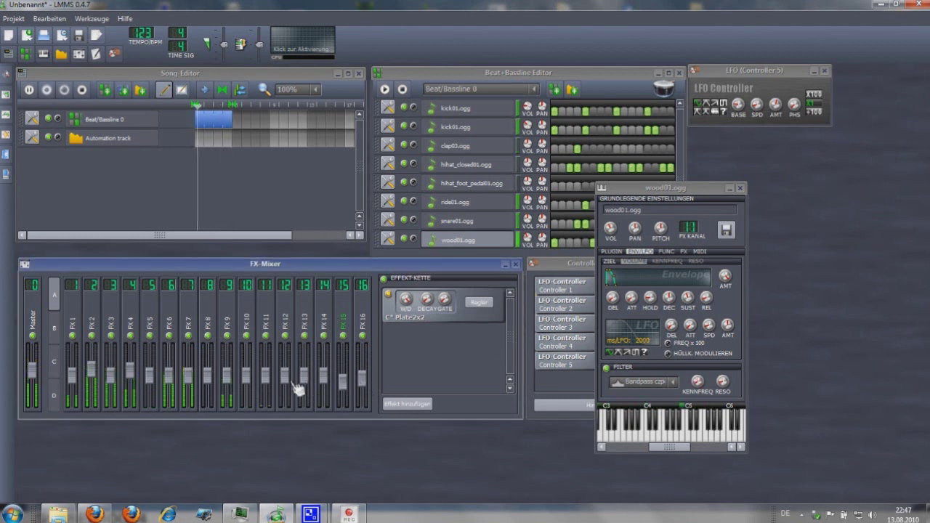
left_click_drag(291, 388, 286, 391)
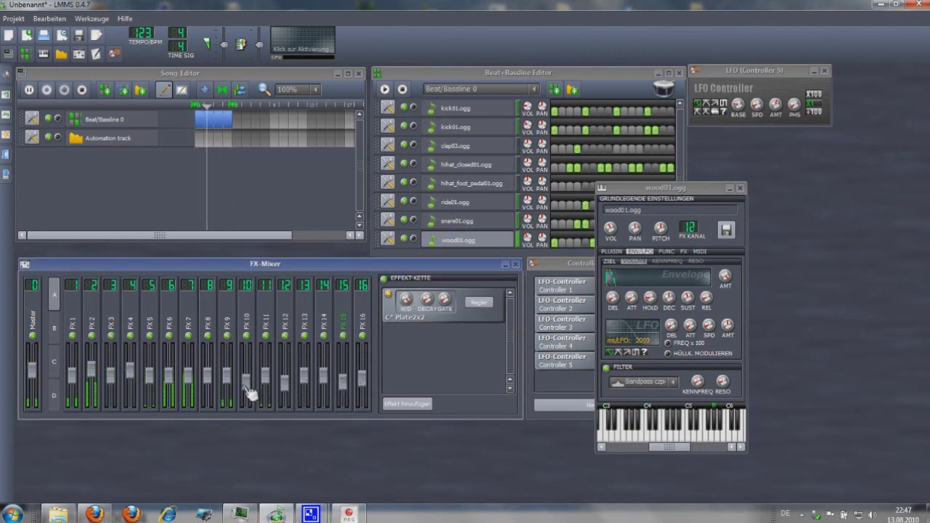
left_click_drag(228, 388, 227, 392)
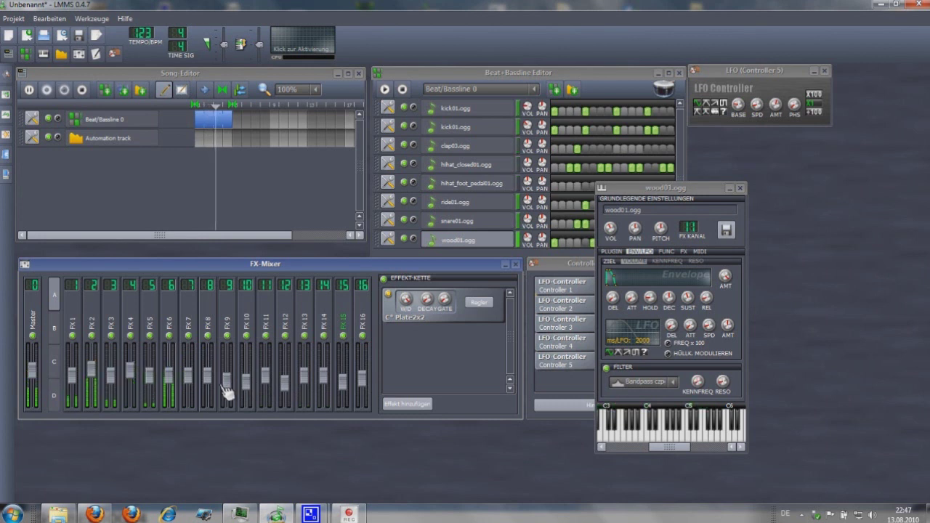
left_click(216, 330)
Add the VST effect PT_Robotize to mixer channel FX 8
left_click(401, 405)
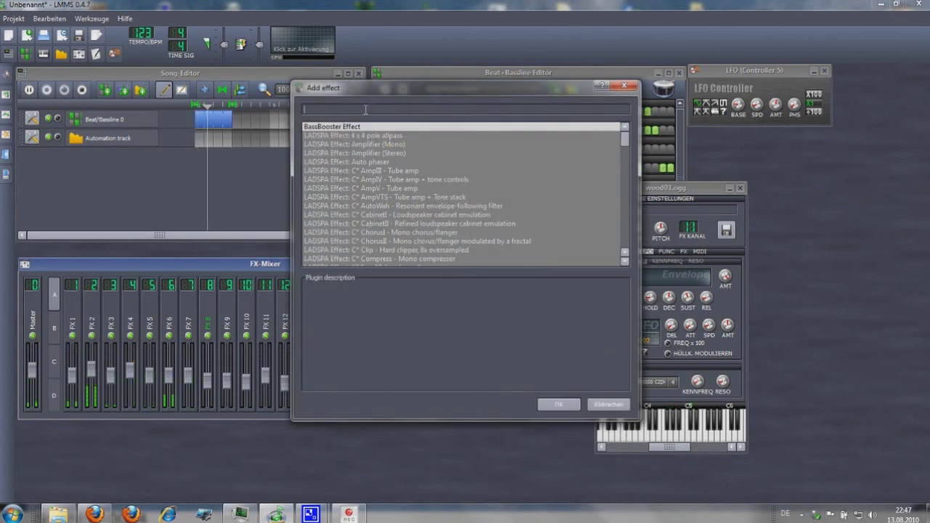
type("rob")
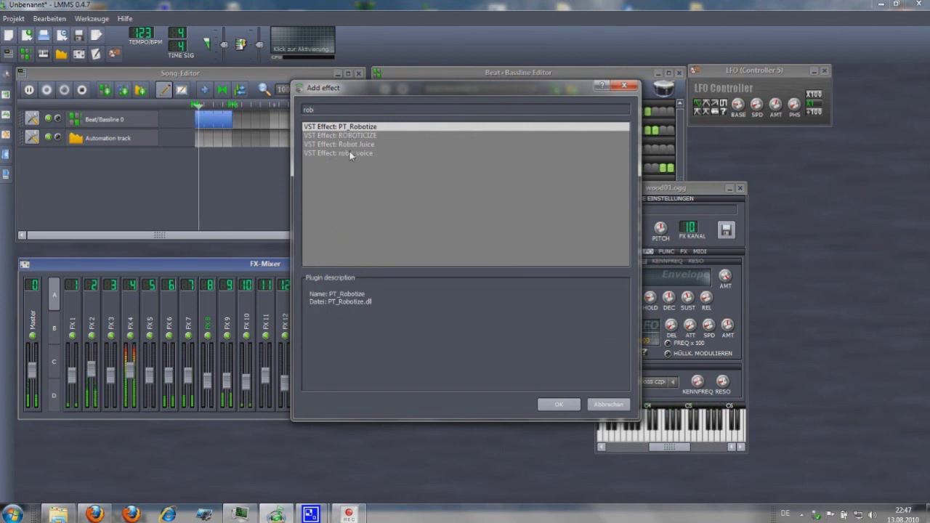
double_click(353, 127)
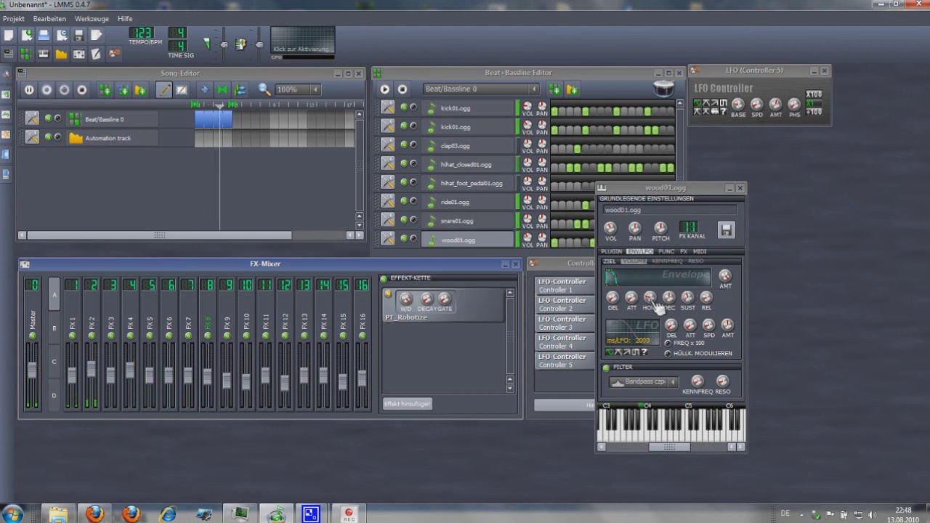
left_click(657, 305)
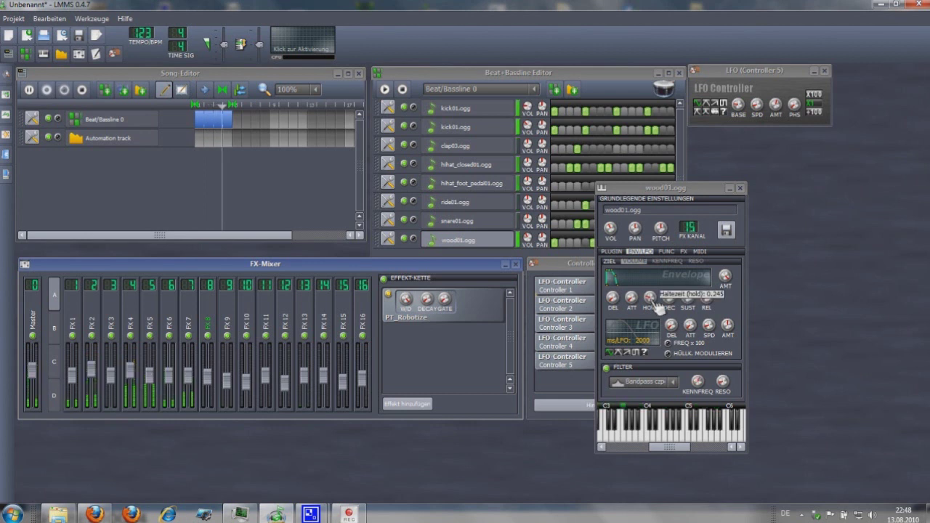
Close the wood01.ogg instrument window
left_click(740, 188)
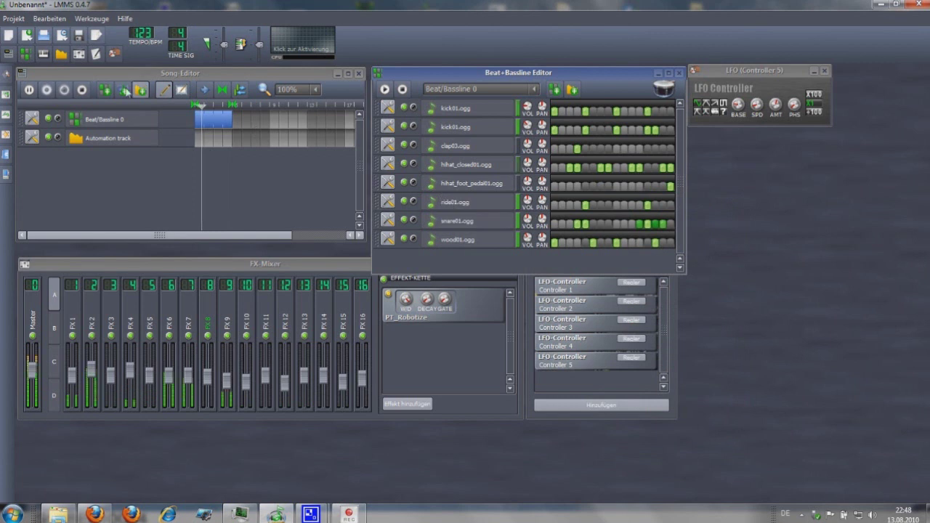